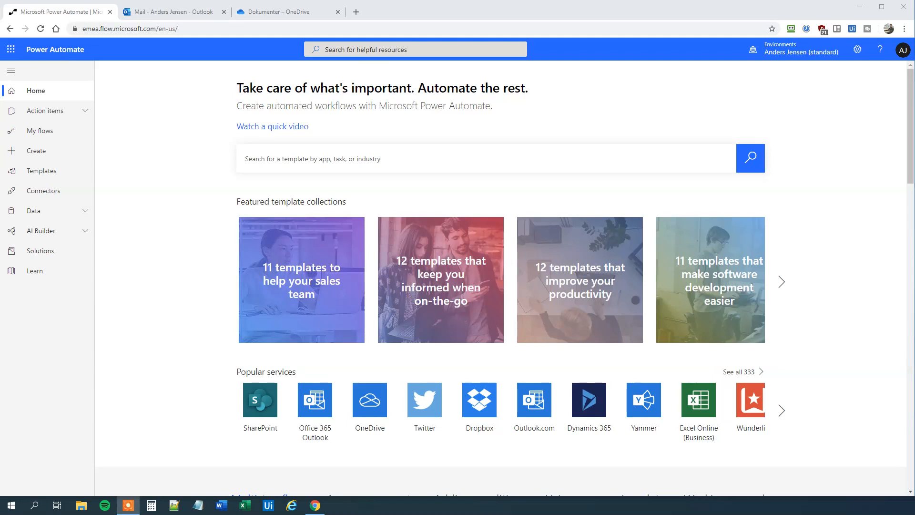
Open Mails.xlsx from OneDrive and examine the mail table's columns, including the cells under Date
{"action": "left_click", "coordinate": [312, 12]}
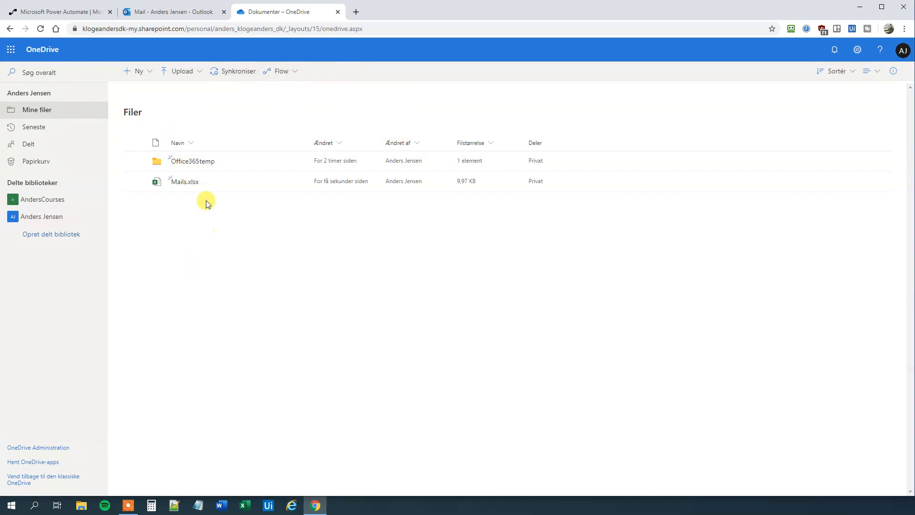
{"action": "left_click", "coordinate": [179, 186]}
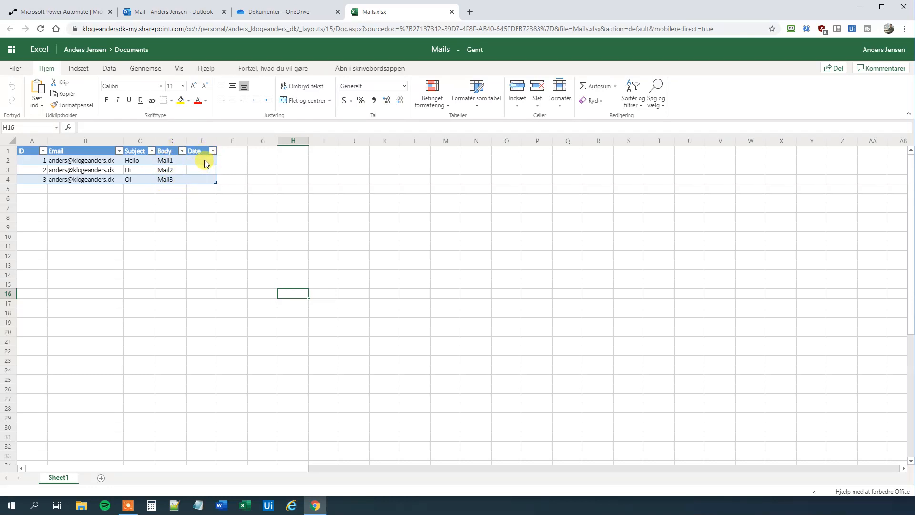
{"action": "left_click", "coordinate": [202, 165]}
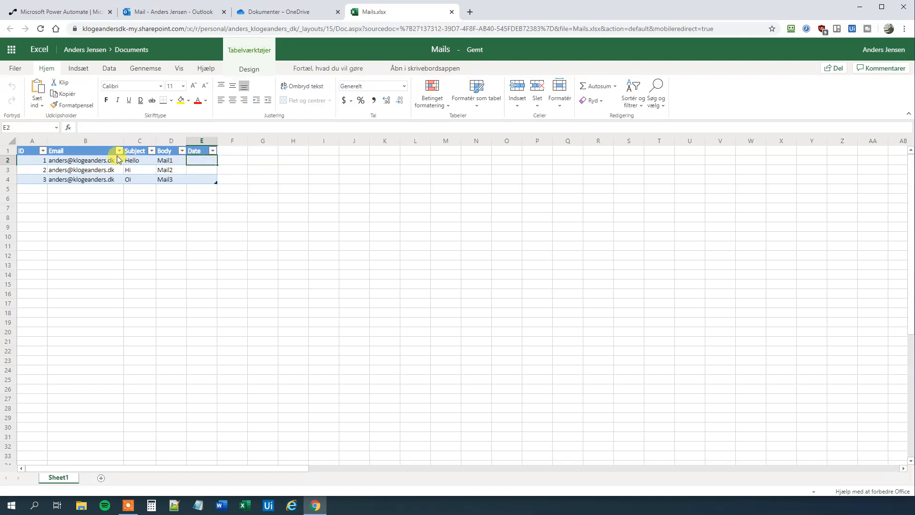
{"action": "left_click", "coordinate": [205, 170]}
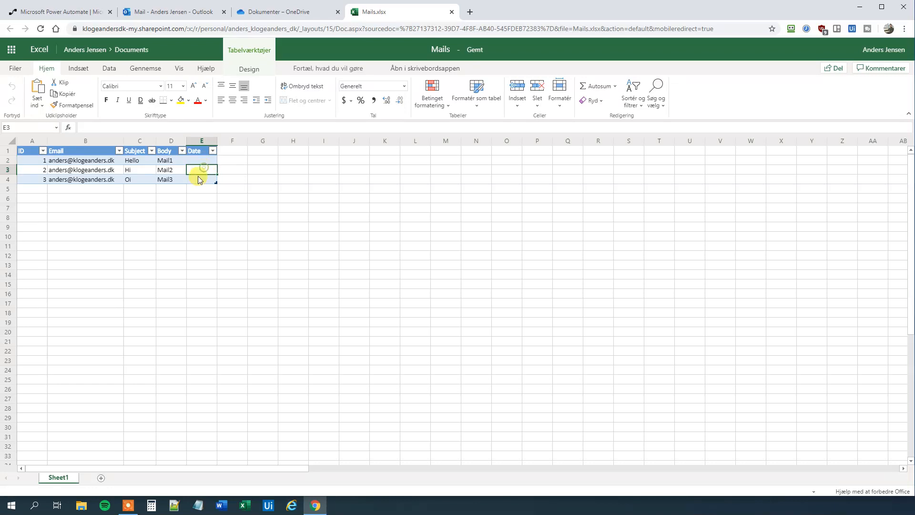
{"action": "left_click", "coordinate": [197, 177]}
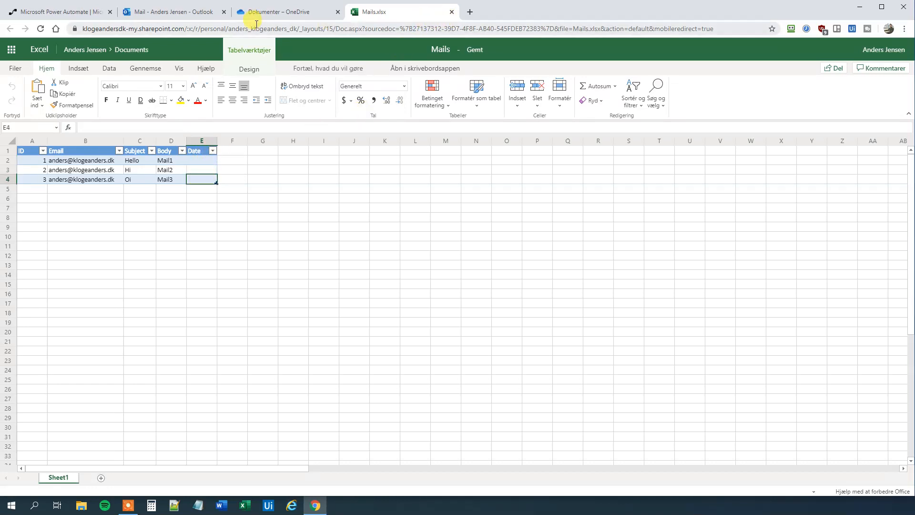
In Power Automate, create an instant flow named BulkSendMails that uses the Manually trigger a flow trigger
{"action": "left_click", "coordinate": [65, 13]}
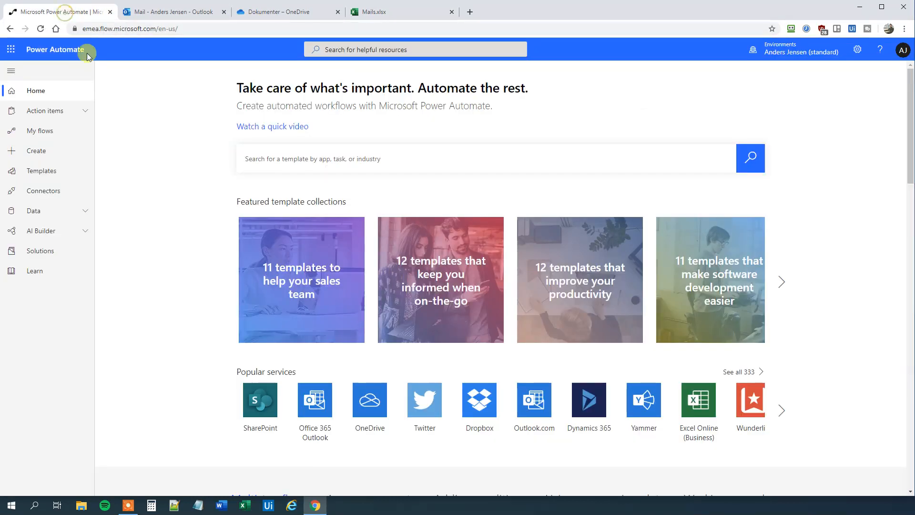
{"action": "left_click", "coordinate": [56, 155]}
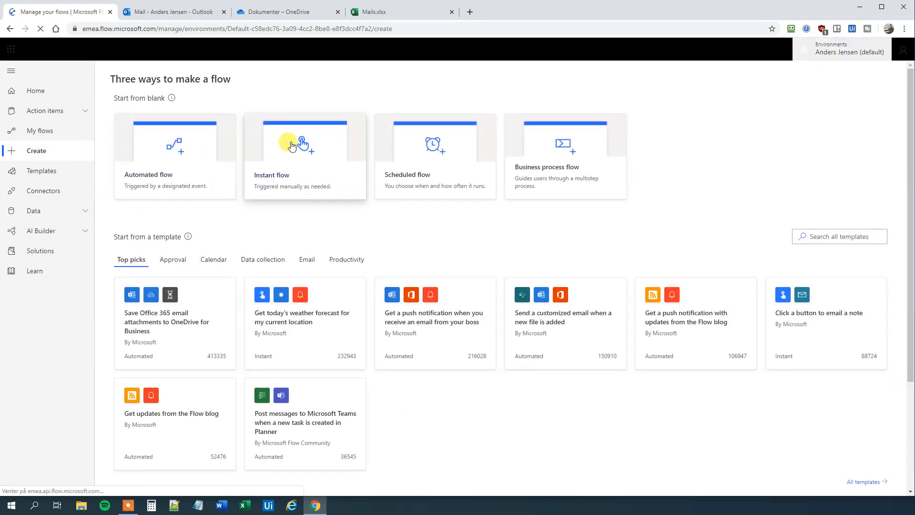
{"action": "left_click", "coordinate": [292, 145]}
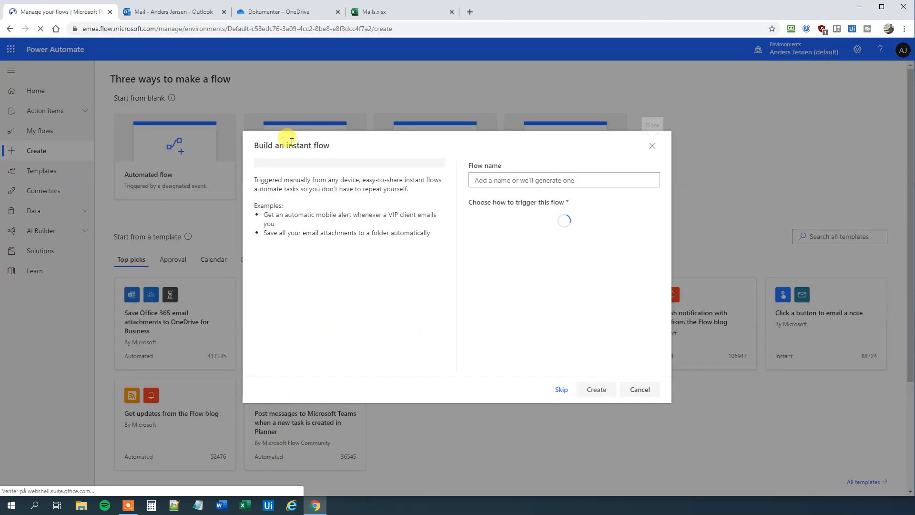
{"action": "left_click", "coordinate": [519, 180]}
{"action": "type", "text": "BulkSendMails"}
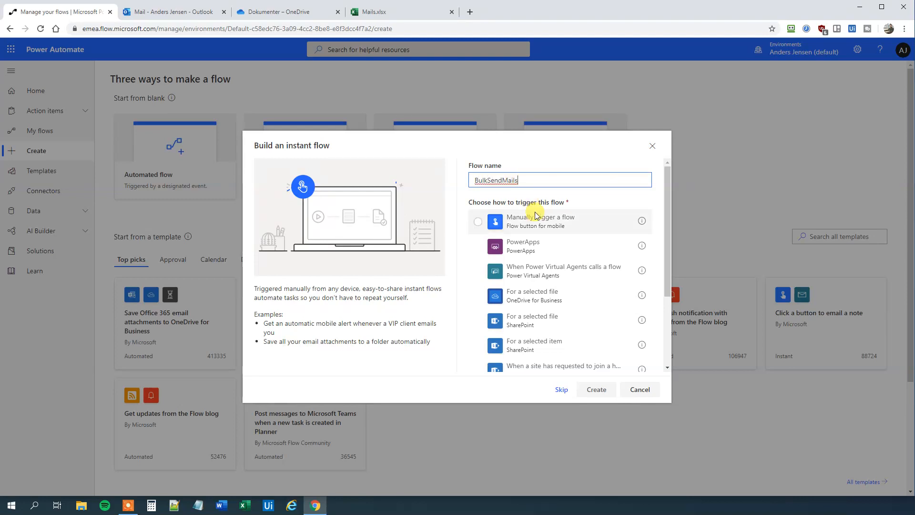
{"action": "left_click", "coordinate": [594, 223]}
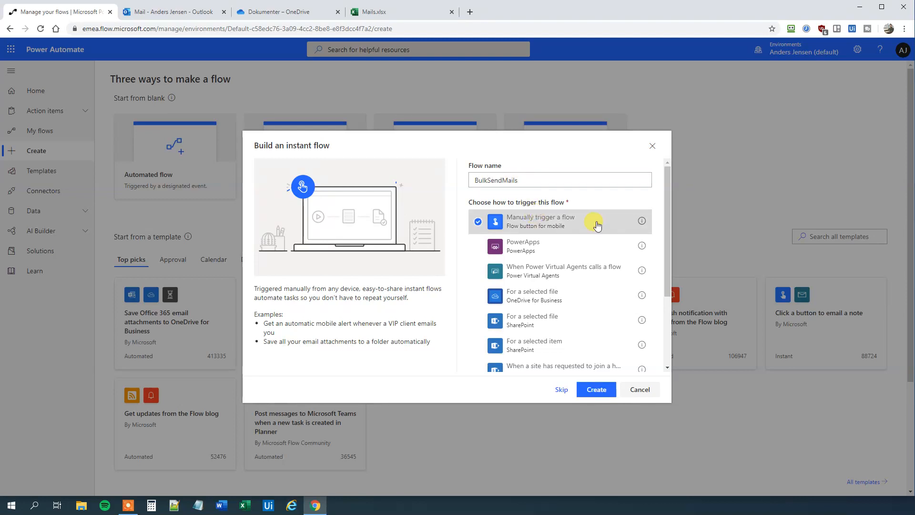
{"action": "left_click", "coordinate": [596, 389]}
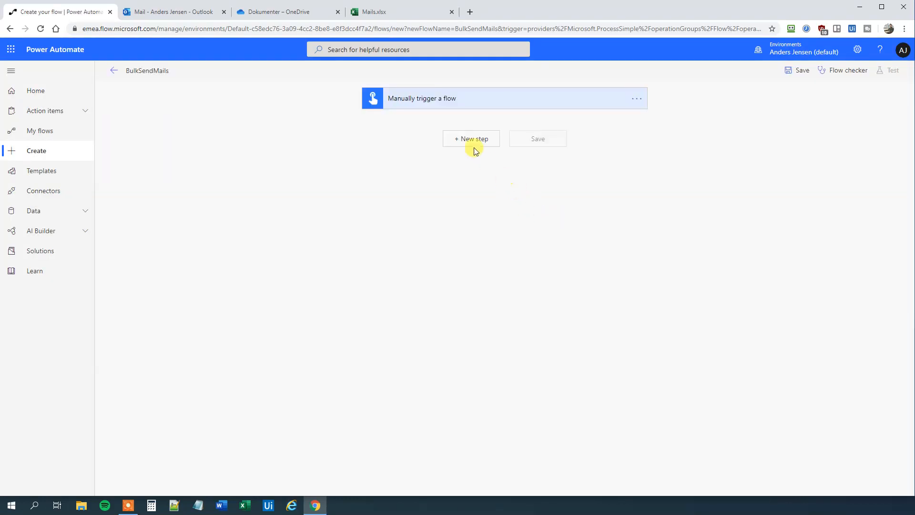
Add the Excel Online (Business) action List rows present in a table after the manual trigger
{"action": "left_click", "coordinate": [470, 140]}
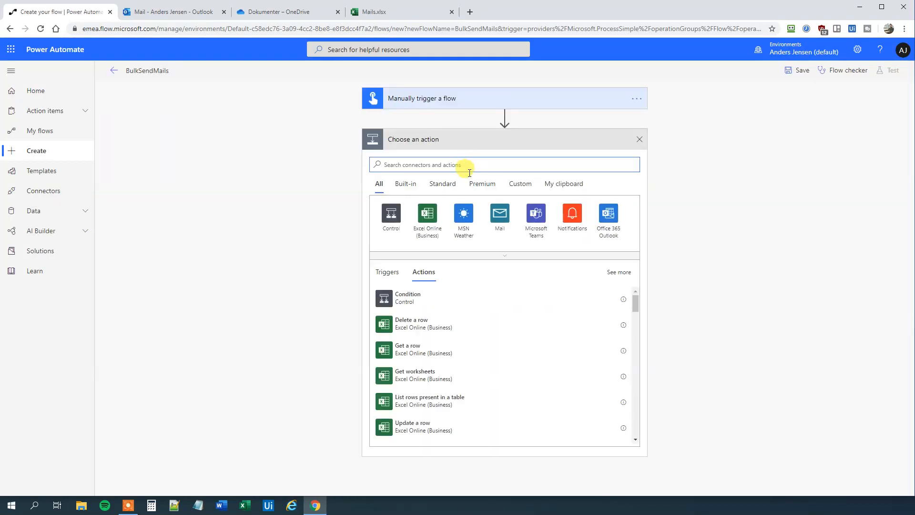
{"action": "left_click", "coordinate": [428, 214]}
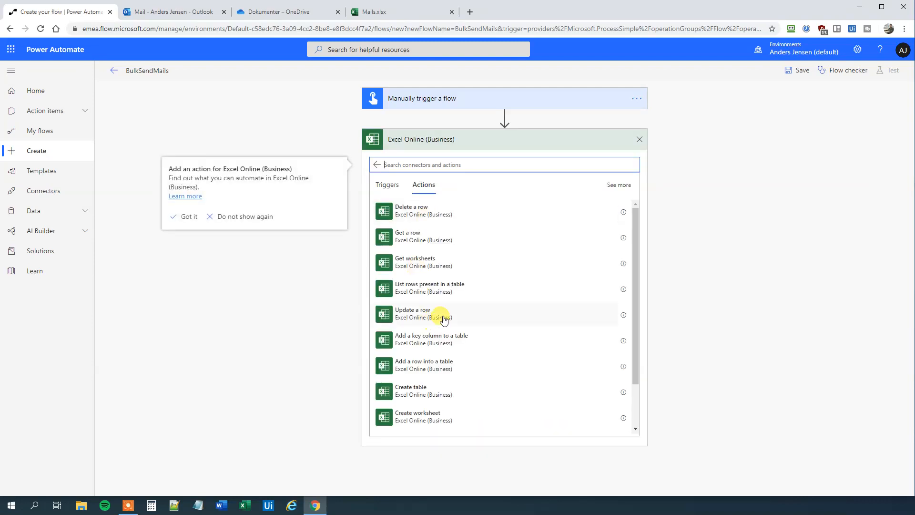
{"action": "left_click", "coordinate": [445, 285]}
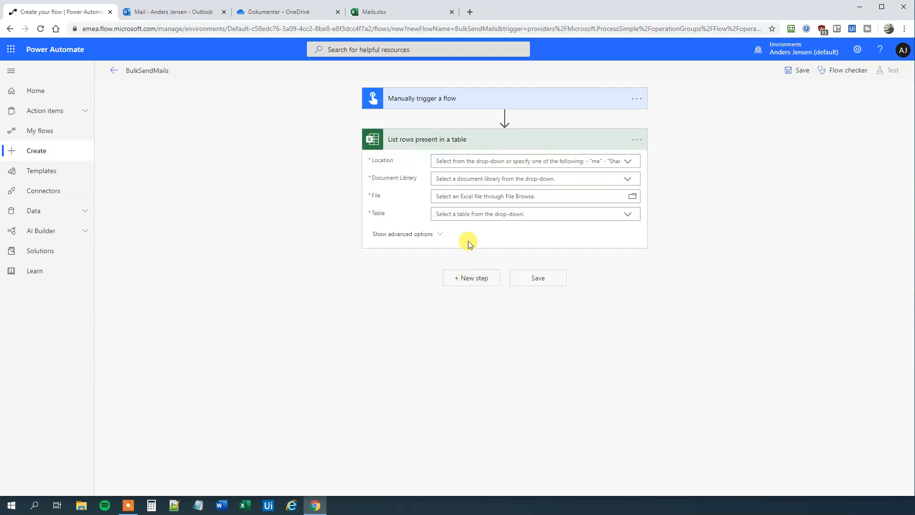
Configure the row listing with location OneDrive for Business, document library OneDrive, file /Mails.xlsx and table Table1
{"action": "left_click", "coordinate": [630, 163]}
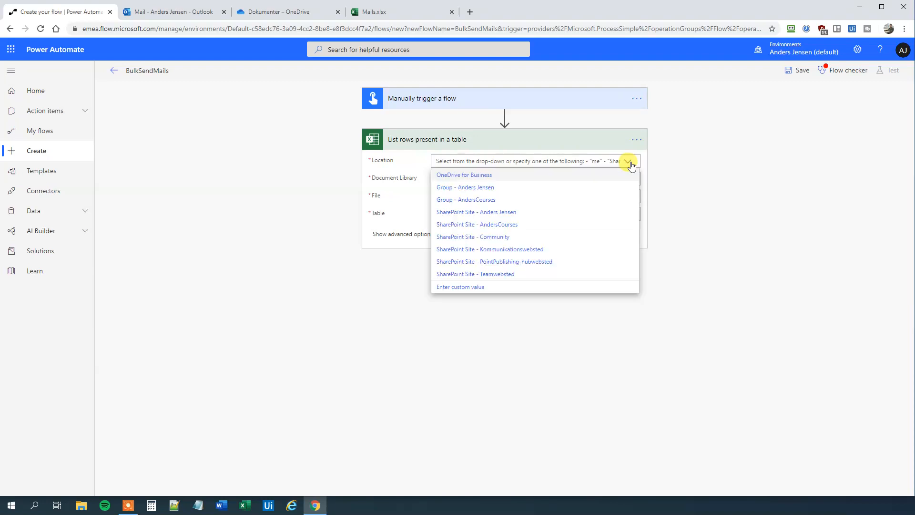
{"action": "left_click", "coordinate": [464, 180]}
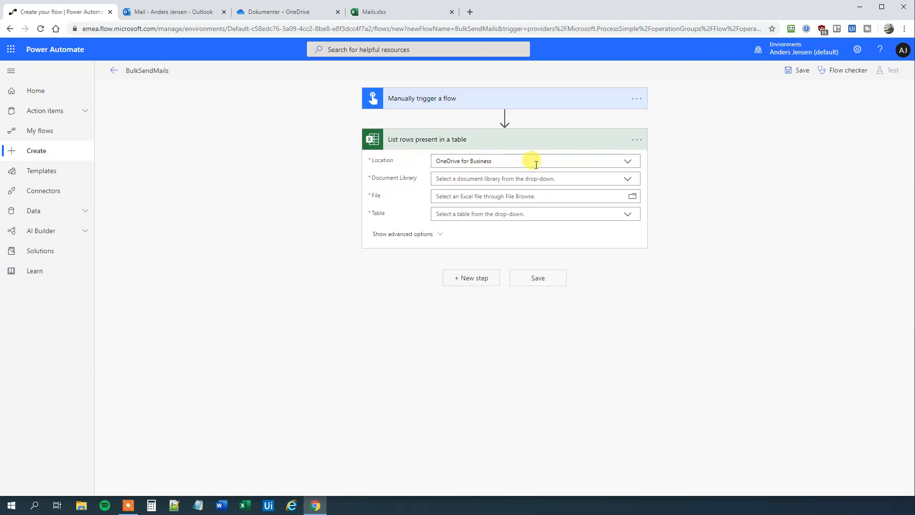
{"action": "left_click", "coordinate": [635, 184]}
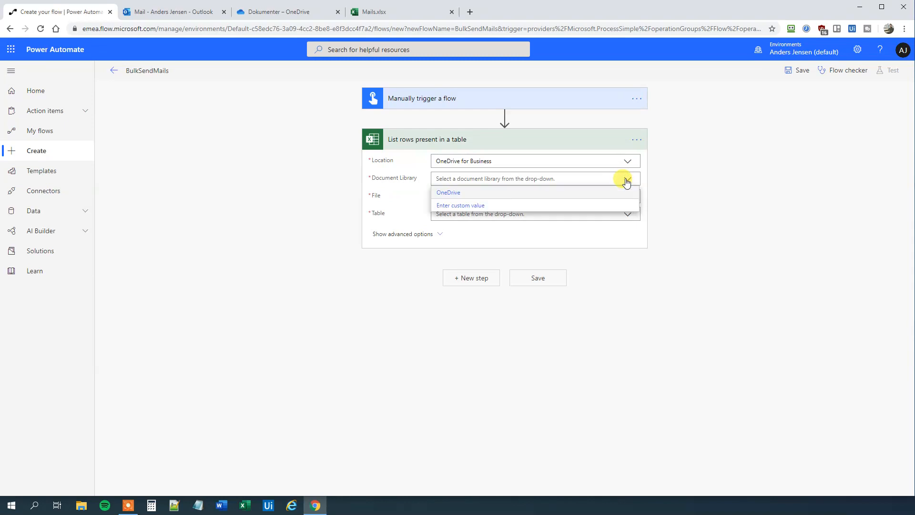
{"action": "left_click", "coordinate": [464, 195]}
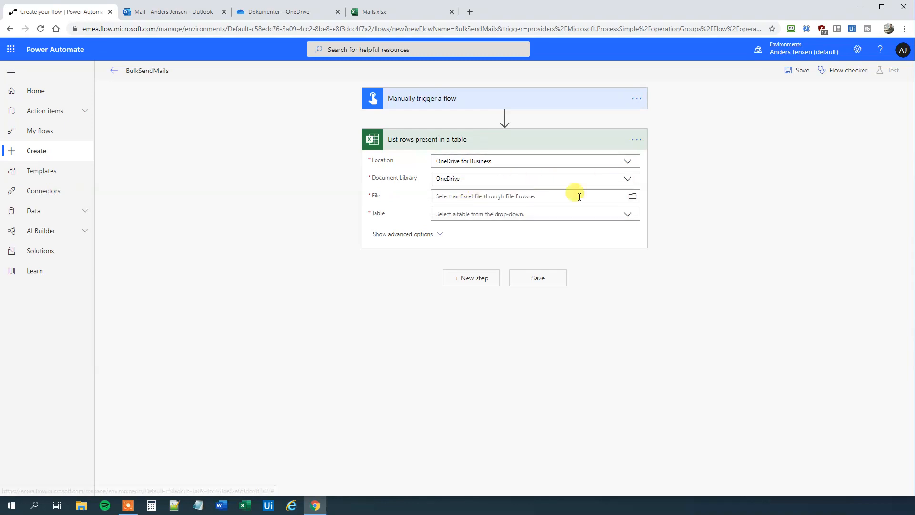
{"action": "left_click", "coordinate": [633, 198]}
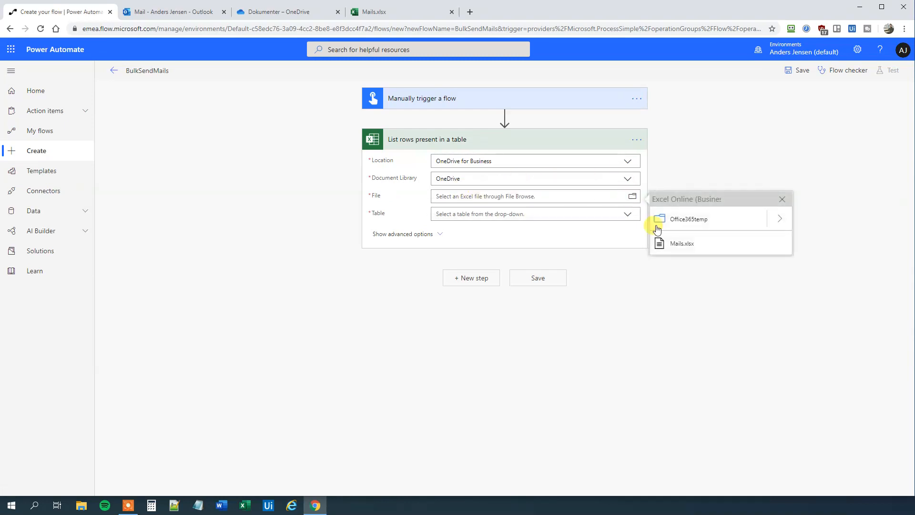
{"action": "left_click", "coordinate": [683, 244]}
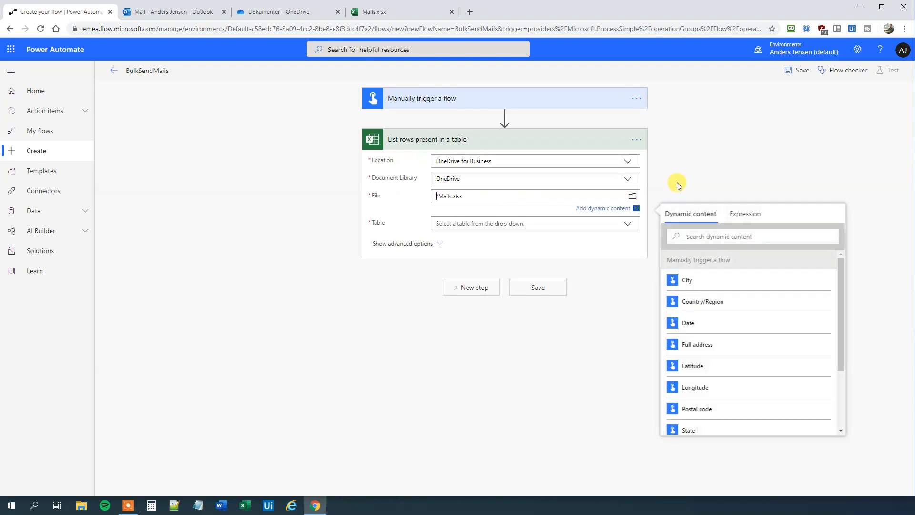
{"action": "left_click", "coordinate": [626, 224]}
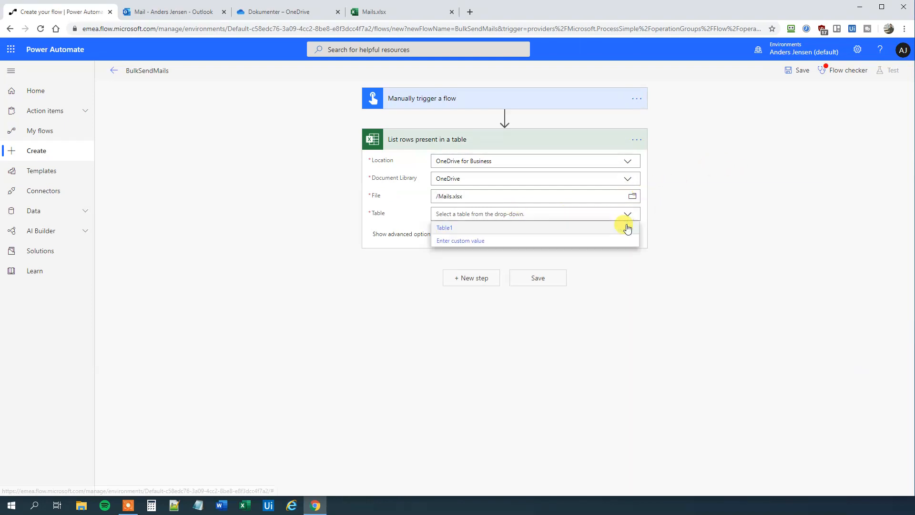
{"action": "left_click", "coordinate": [454, 232]}
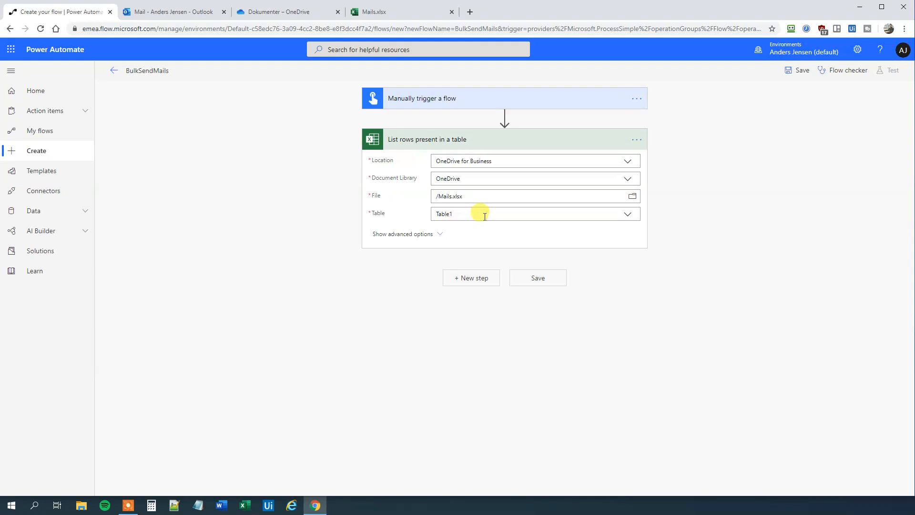
Add an Apply to each loop after the row listing and use the listed rows' value output as its input
{"action": "left_click", "coordinate": [475, 282]}
{"action": "type", "text": "ap"}
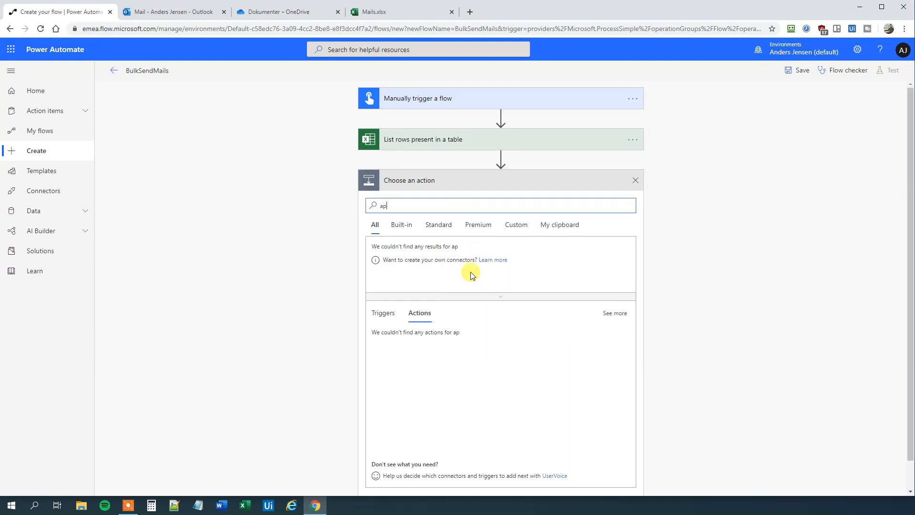
{"action": "type", "text": "ply"}
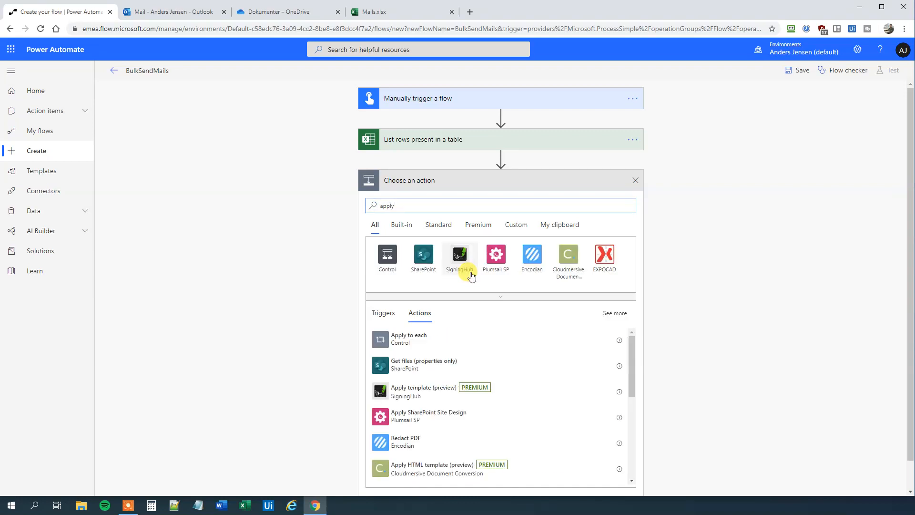
{"action": "left_click", "coordinate": [424, 338]}
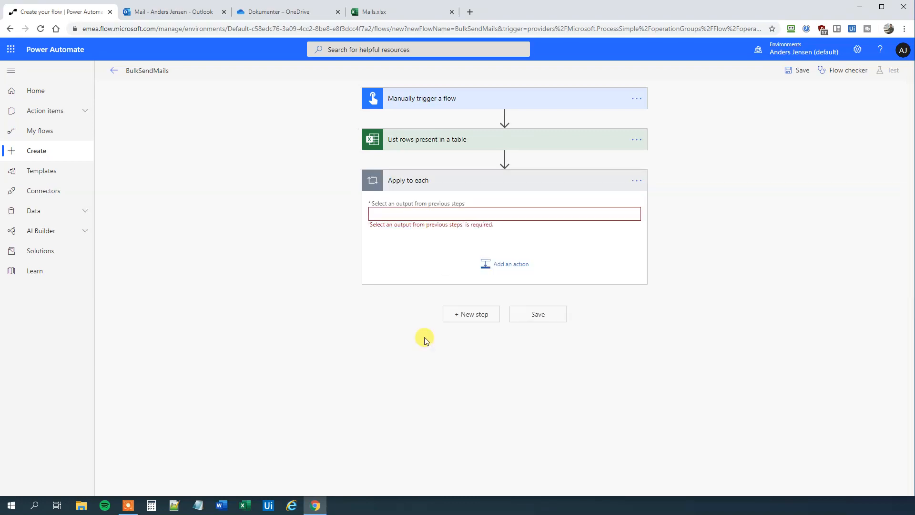
{"action": "left_click", "coordinate": [427, 214]}
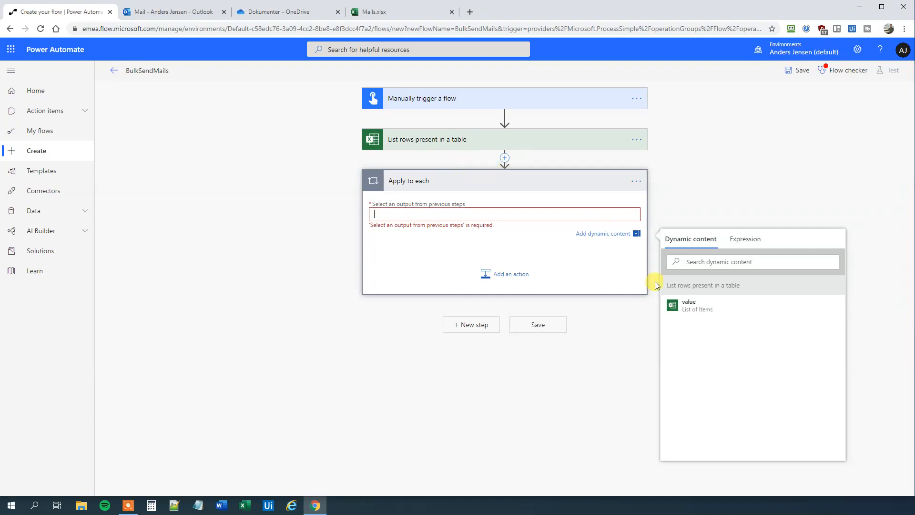
{"action": "left_click", "coordinate": [699, 310]}
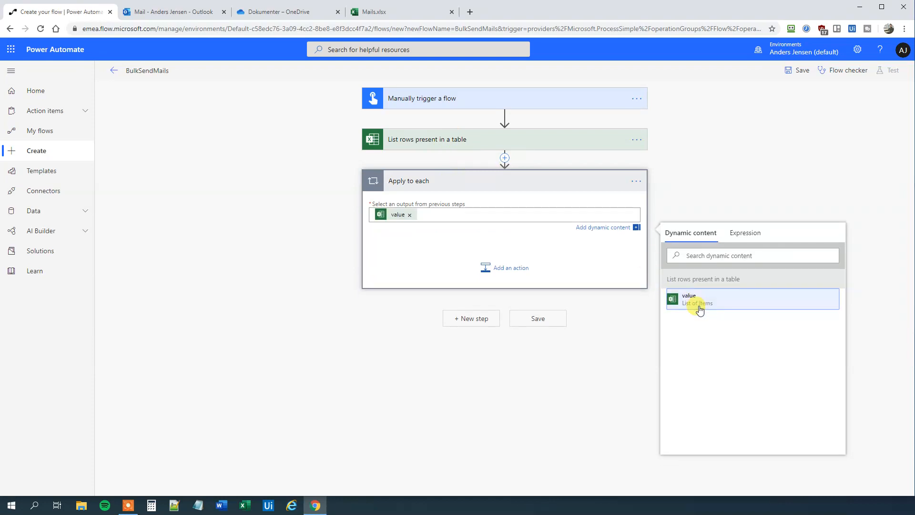
Add the Office 365 Outlook action Send an email (V2) inside the Apply to each loop
{"action": "left_click", "coordinate": [508, 270]}
{"action": "type", "text": "send"}
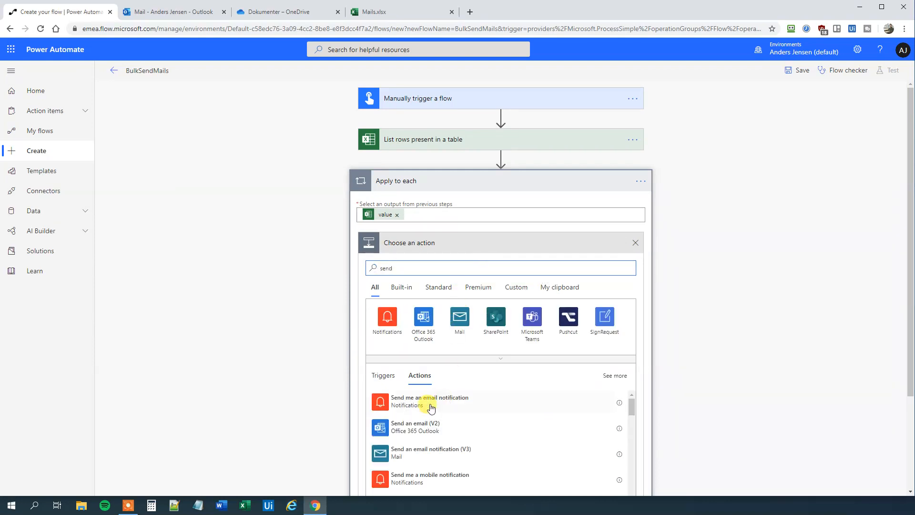
{"action": "left_click", "coordinate": [419, 425]}
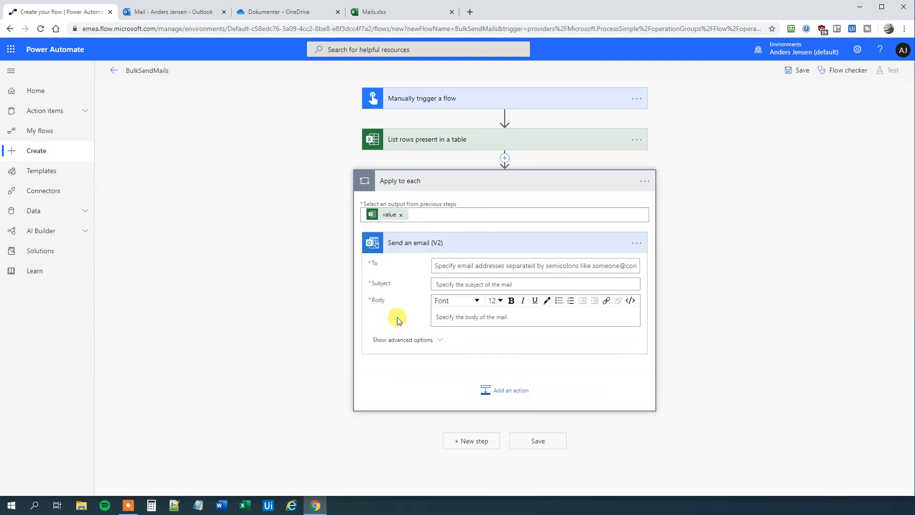
Fill the email's To, Subject and Body with the Email, Subject and Body dynamic content from the listed table rows
{"action": "left_click", "coordinate": [465, 266]}
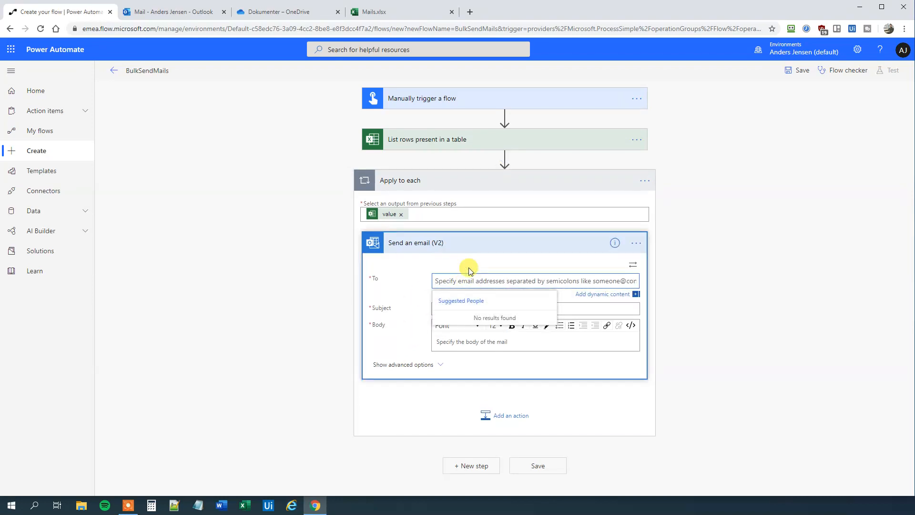
{"action": "left_click", "coordinate": [601, 293]}
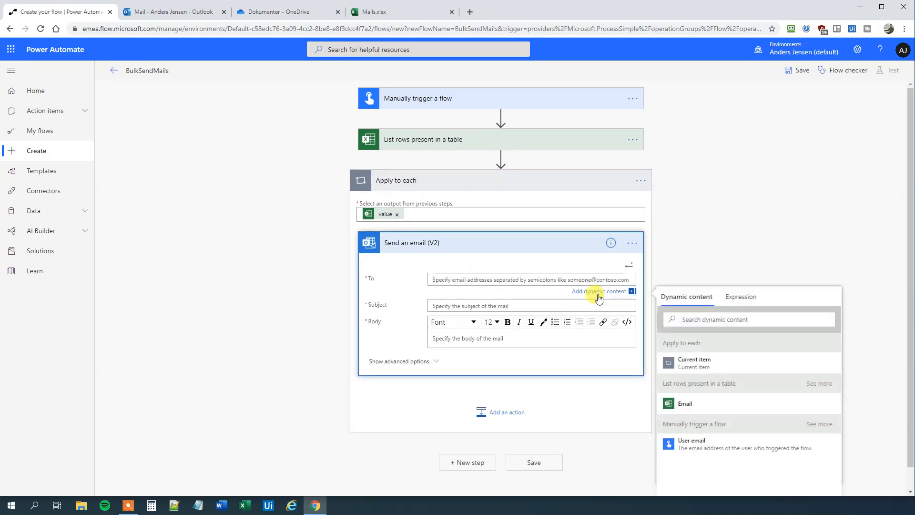
{"action": "left_click", "coordinate": [680, 404]}
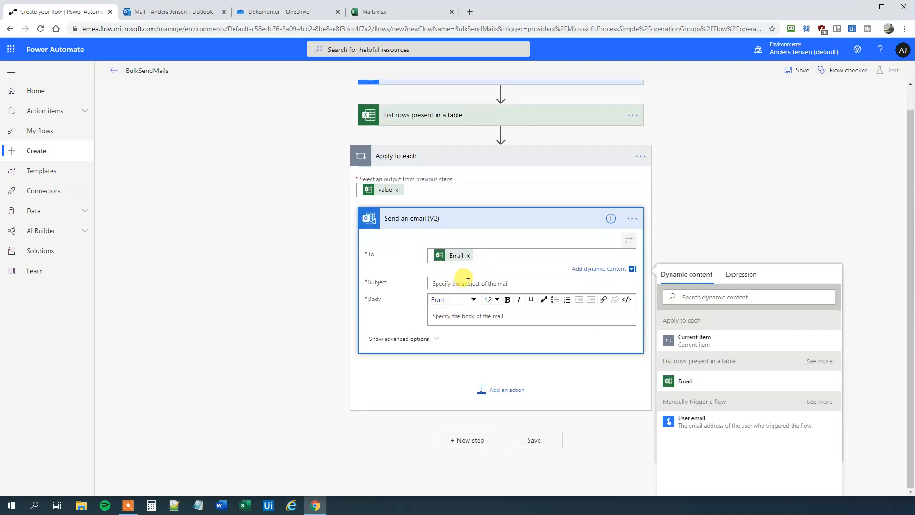
{"action": "scroll", "coordinate": [717, 393], "scroll_direction": "down", "scroll_amount": 1}
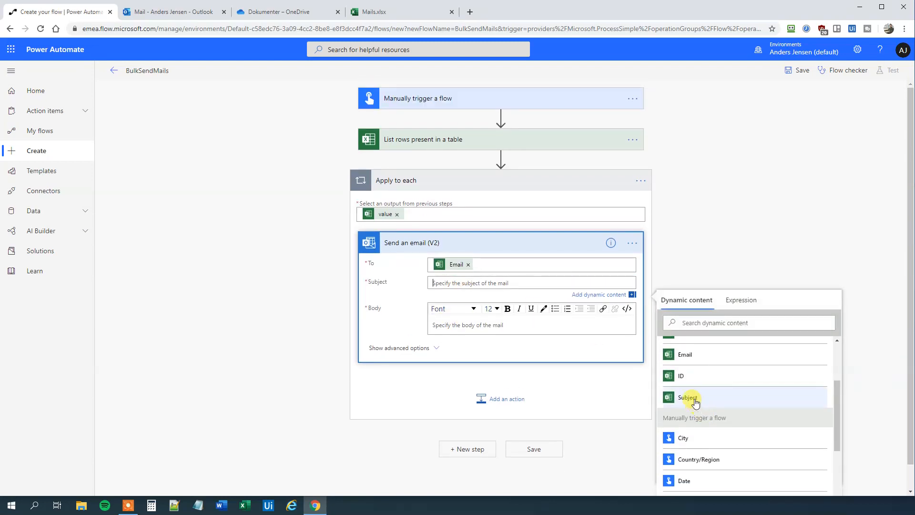
{"action": "left_click", "coordinate": [694, 401]}
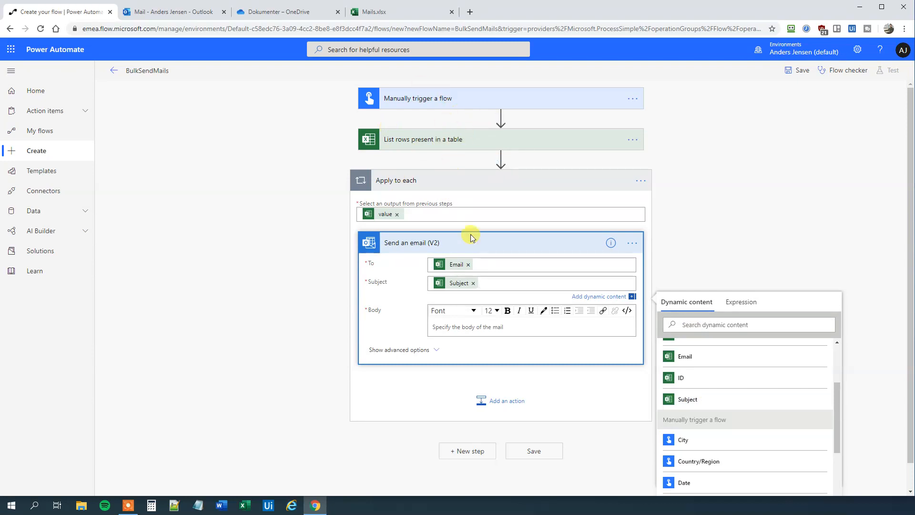
{"action": "left_click", "coordinate": [483, 326]}
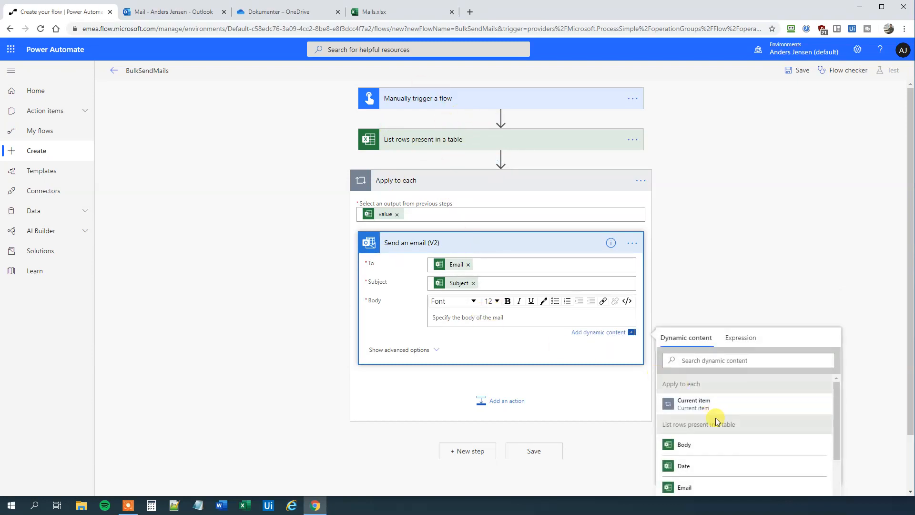
{"action": "scroll", "coordinate": [717, 421], "scroll_direction": "down", "scroll_amount": 1}
{"action": "left_click", "coordinate": [685, 398]}
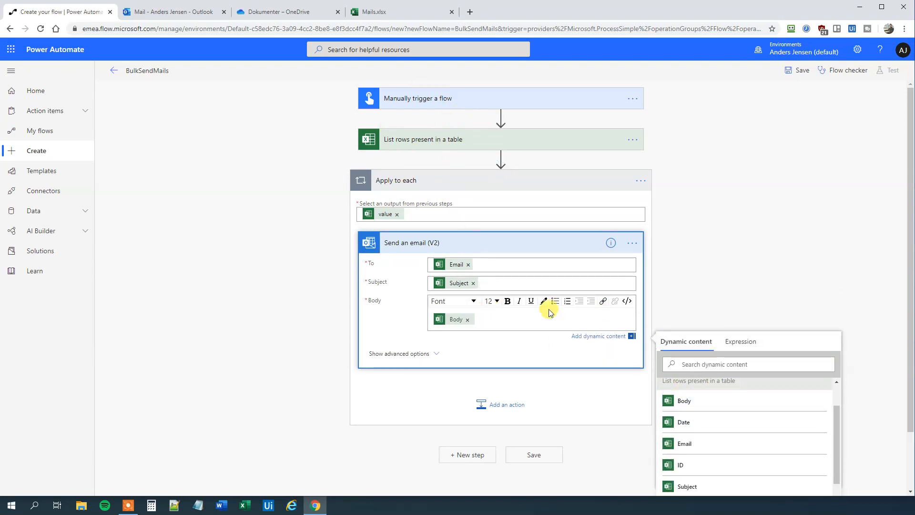
{"action": "left_click", "coordinate": [680, 249]}
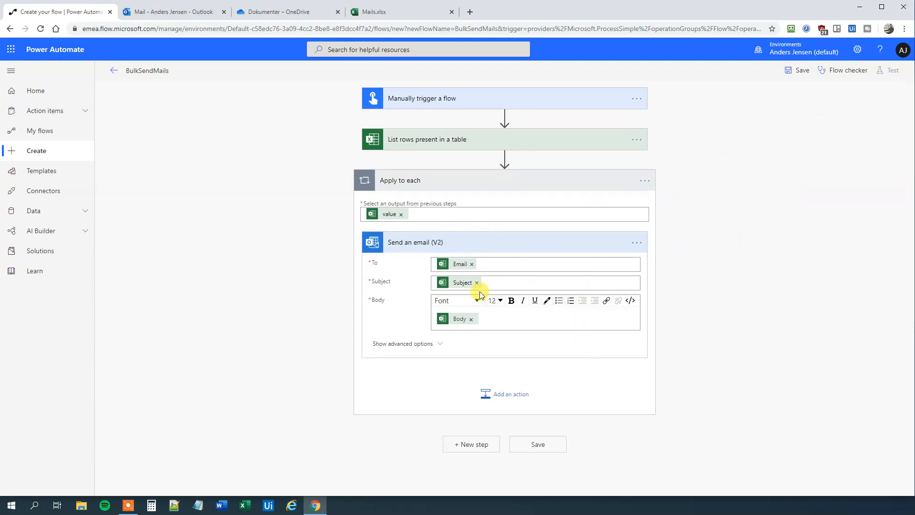
Save the BulkSendMails flow and run a manual test of it
{"action": "left_click", "coordinate": [536, 443]}
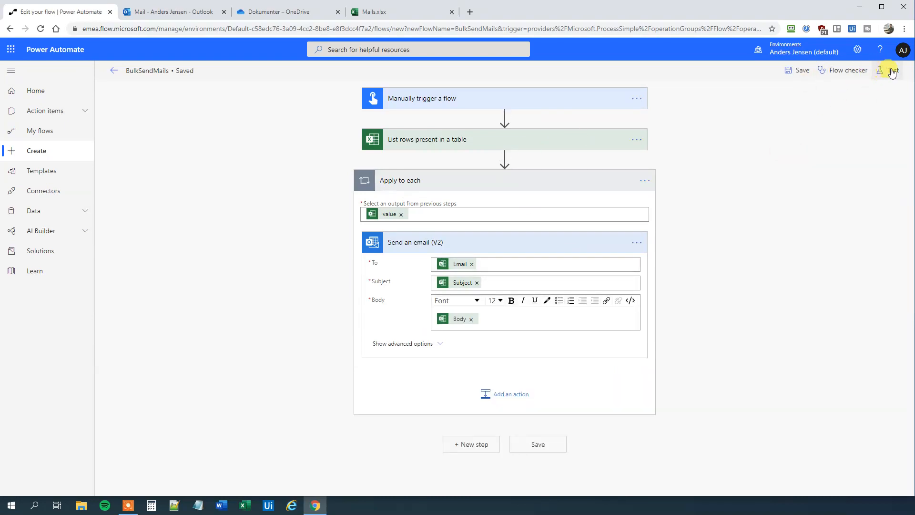
{"action": "left_click", "coordinate": [889, 70]}
{"action": "left_click", "coordinate": [782, 92]}
{"action": "left_click", "coordinate": [789, 134]}
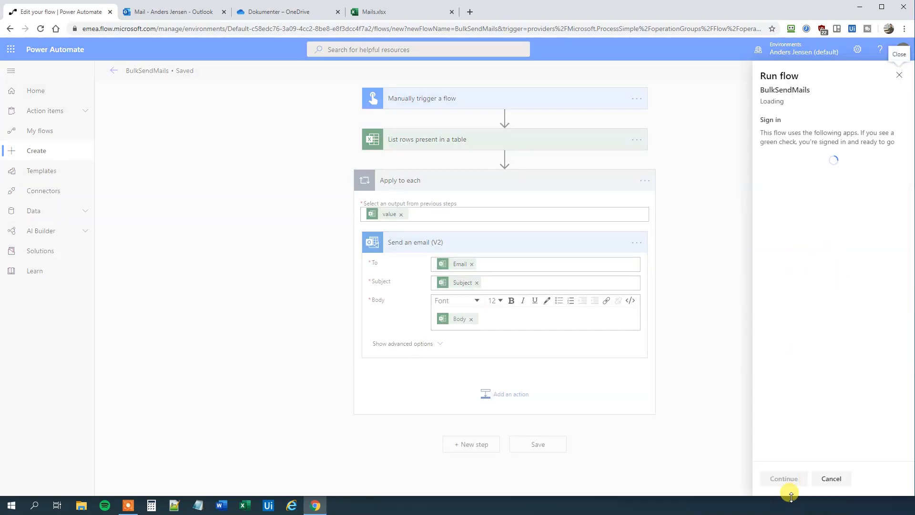
{"action": "left_click", "coordinate": [793, 482]}
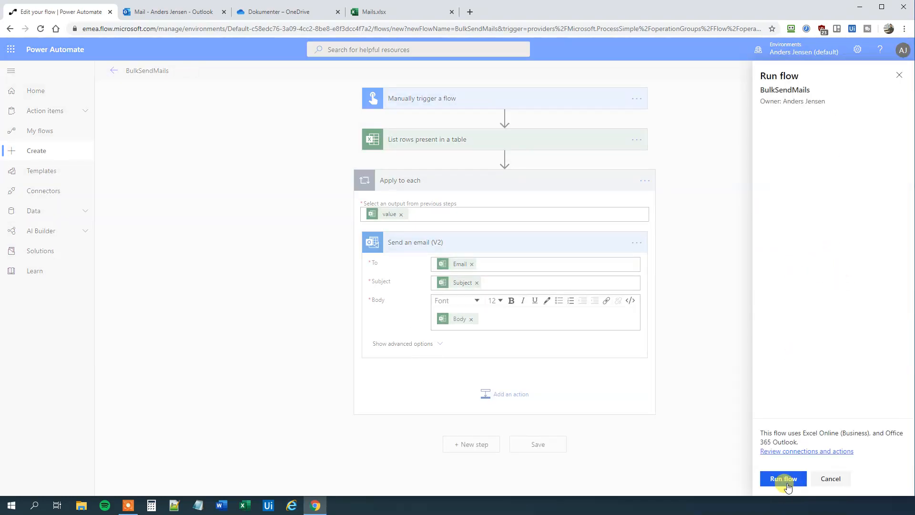
{"action": "left_click", "coordinate": [786, 484]}
{"action": "left_click", "coordinate": [784, 485]}
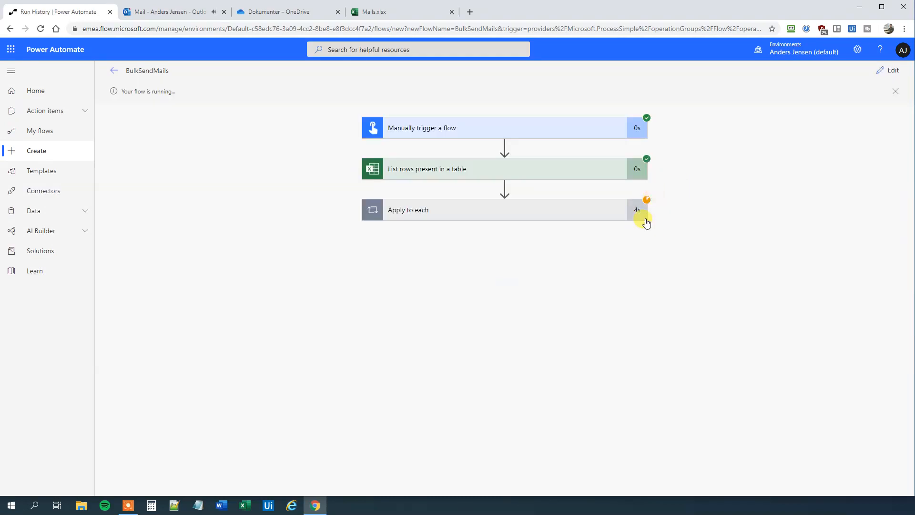
Switch to the Outlook inbox to check the test emails Oi, Hi and Hello, and toggle their selection
{"action": "left_click", "coordinate": [168, 15]}
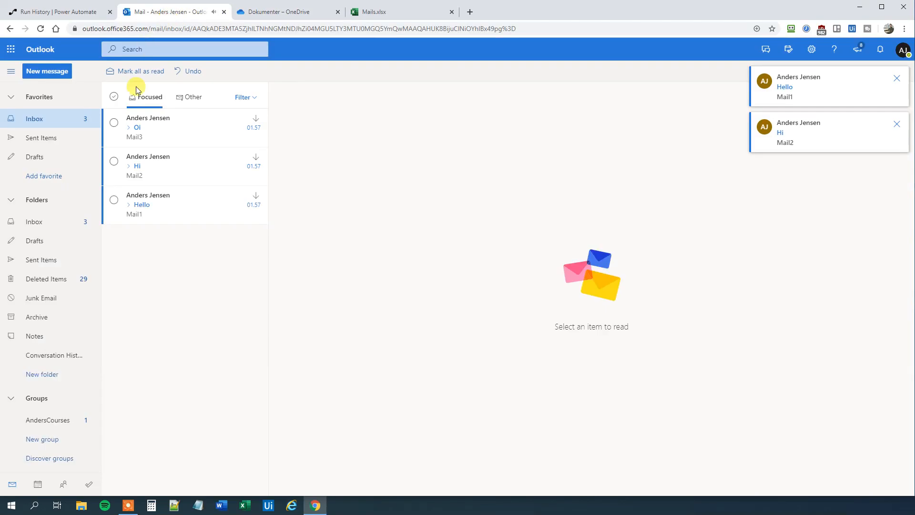
{"action": "left_click", "coordinate": [115, 124]}
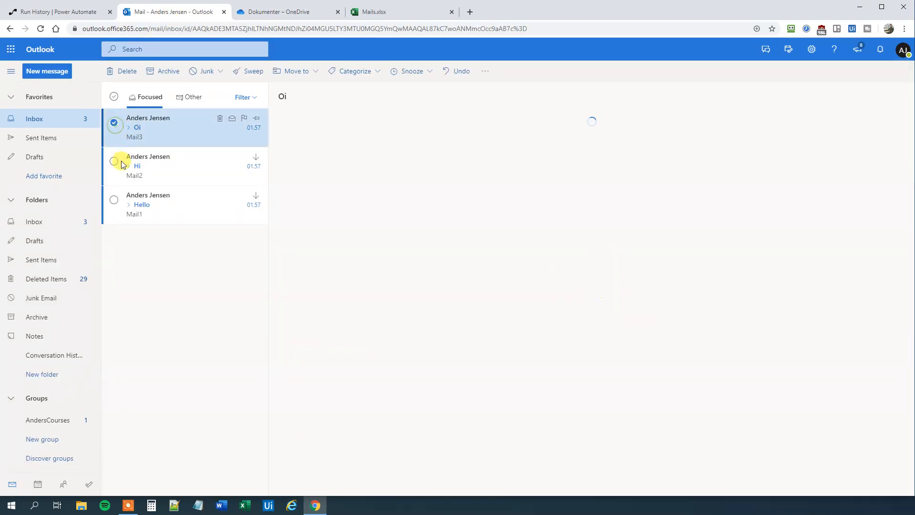
{"action": "left_click", "coordinate": [114, 199], "text": "shift"}
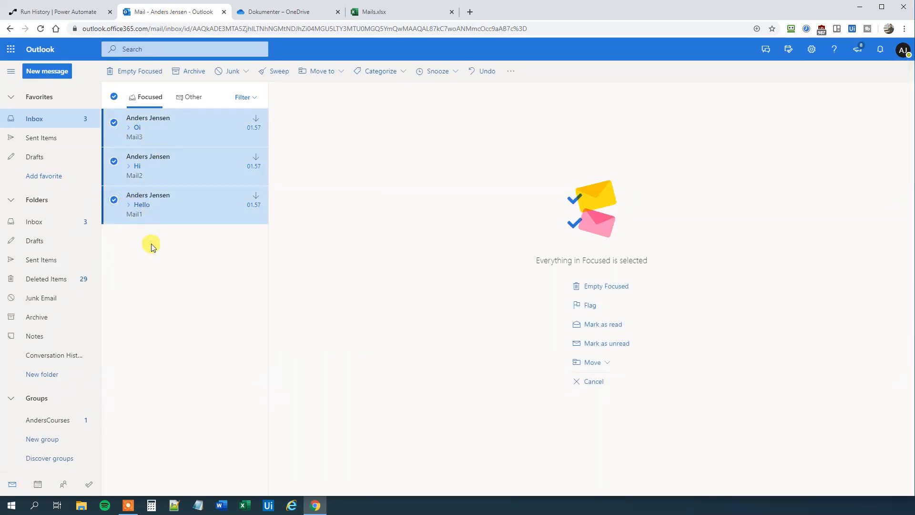
{"action": "left_click", "coordinate": [114, 98]}
Check the flow's run result in Power Automate and the Date column of the table in Mails.xlsx
{"action": "left_click", "coordinate": [42, 10]}
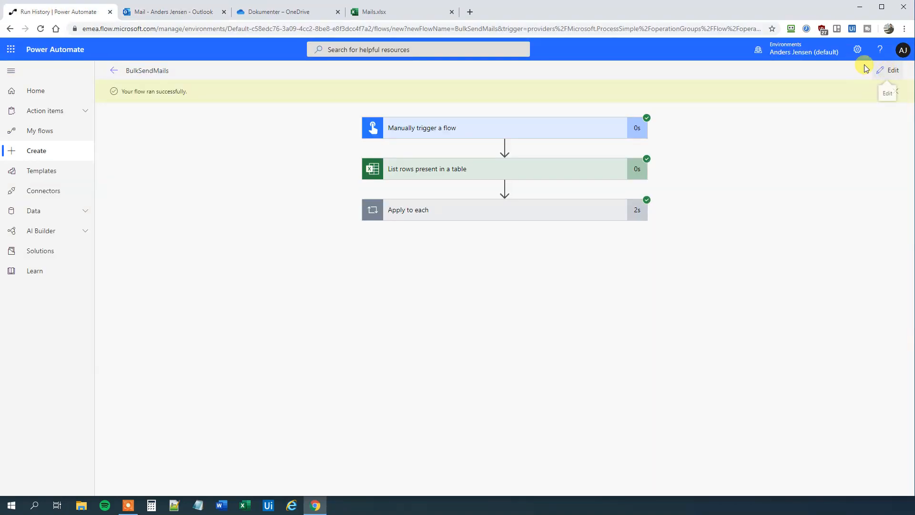
{"action": "left_click", "coordinate": [420, 13]}
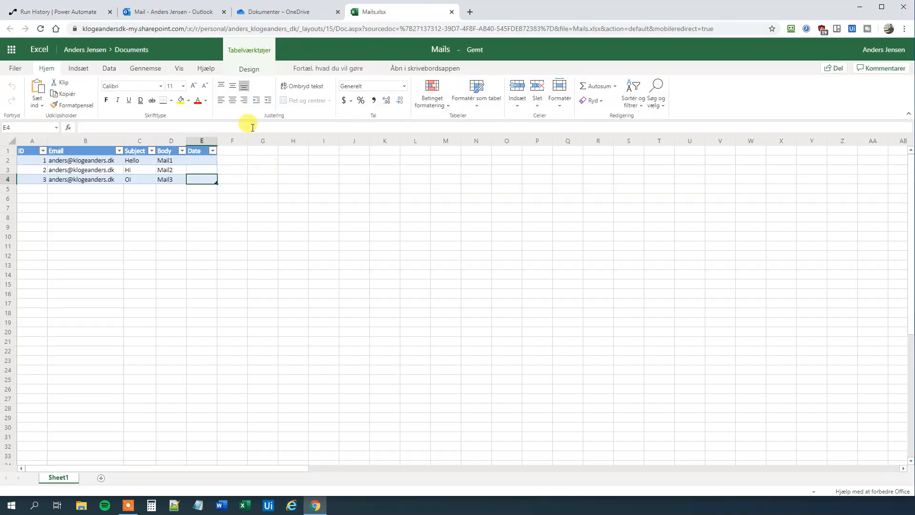
{"action": "left_click", "coordinate": [75, 12]}
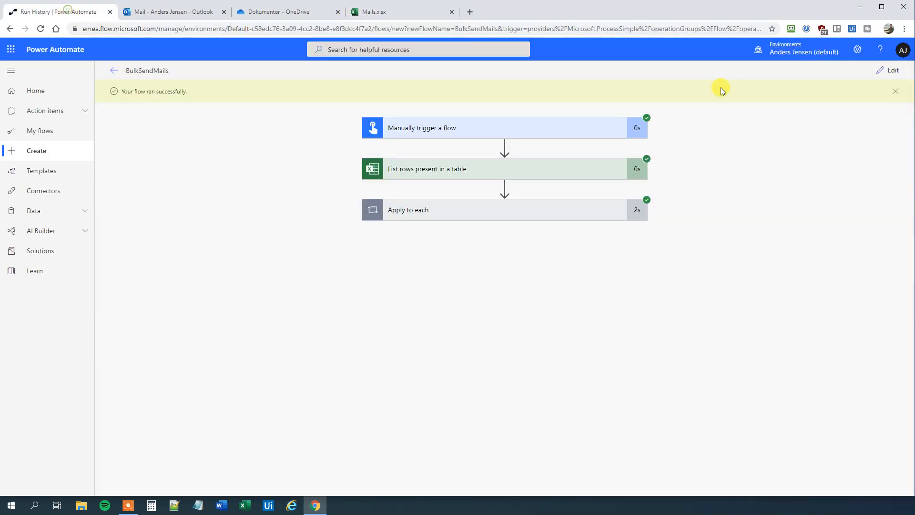
Reopen the flow for editing and add a second Apply to each loop at its end, using the listed rows' value output as input
{"action": "left_click", "coordinate": [890, 72]}
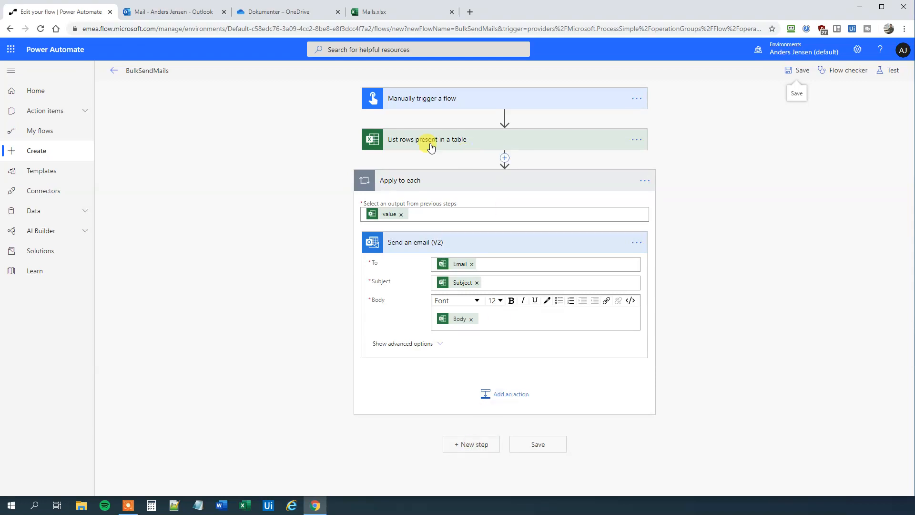
{"action": "left_click", "coordinate": [475, 446]}
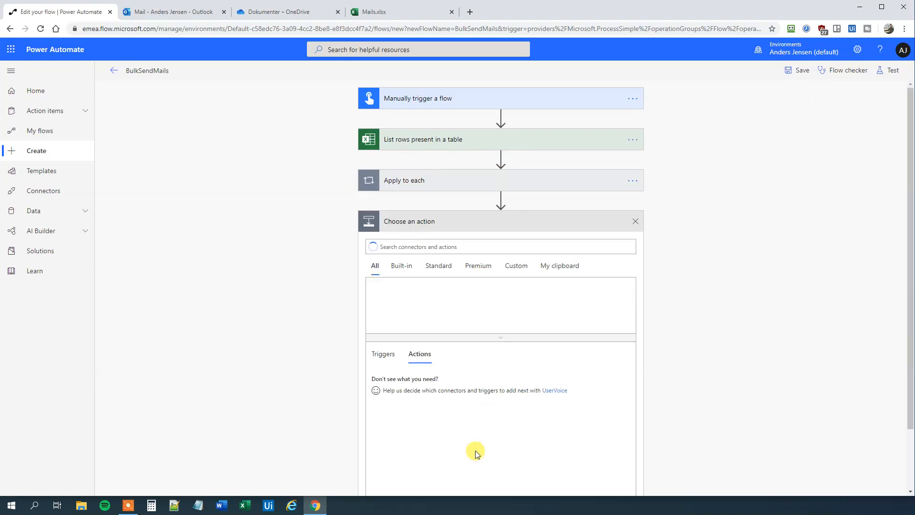
{"action": "type", "text": "a"}
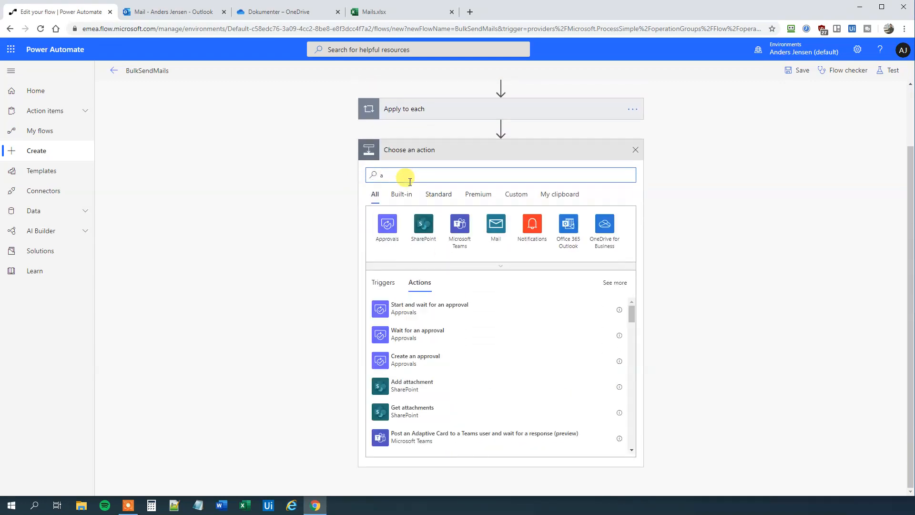
{"action": "type", "text": "ppl"}
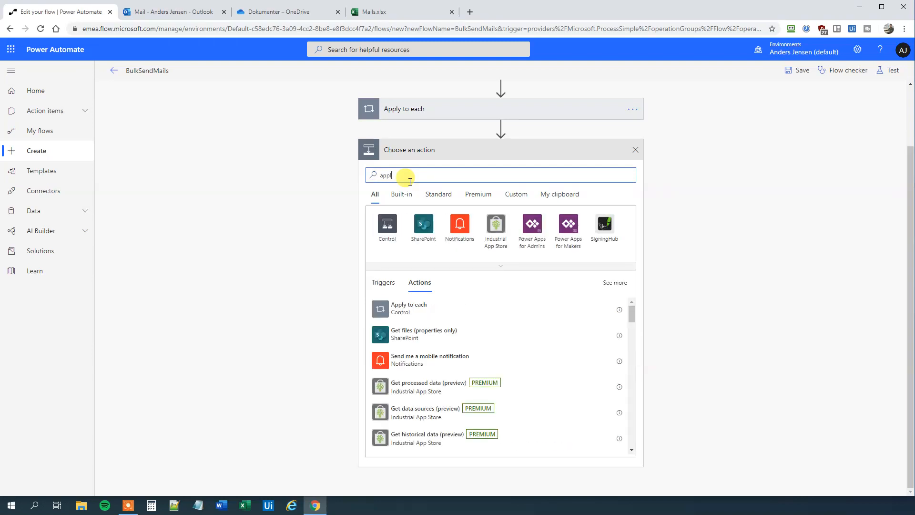
{"action": "left_click", "coordinate": [400, 308]}
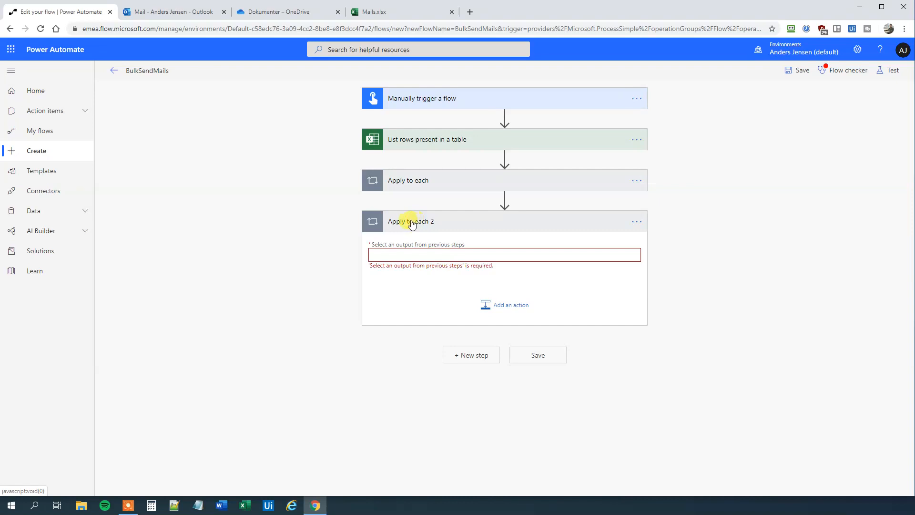
{"action": "left_click", "coordinate": [405, 253]}
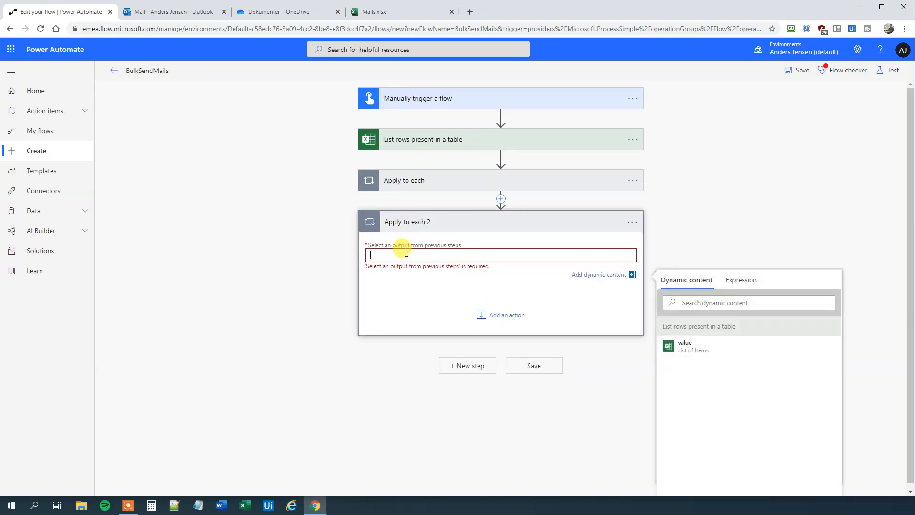
{"action": "left_click", "coordinate": [685, 345]}
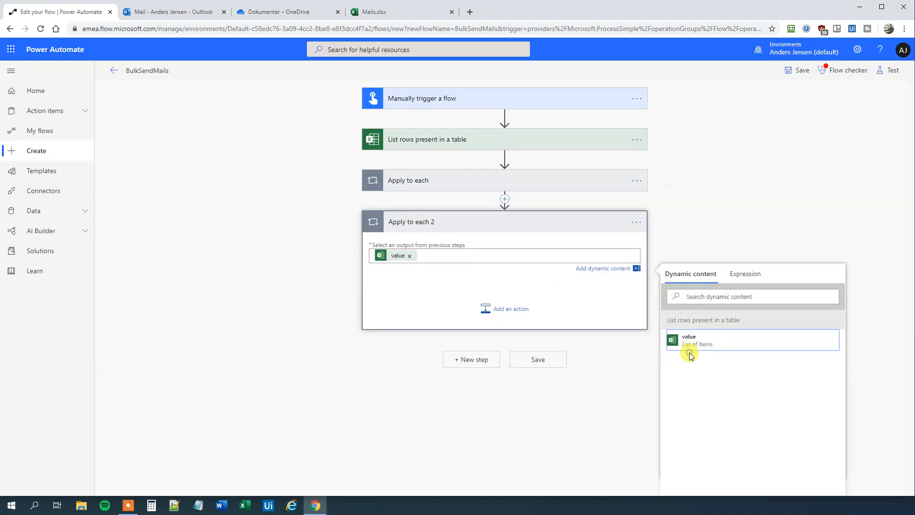
Add the Excel Online (Business) action Update a row inside the Apply to each 2 loop
{"action": "left_click", "coordinate": [511, 312]}
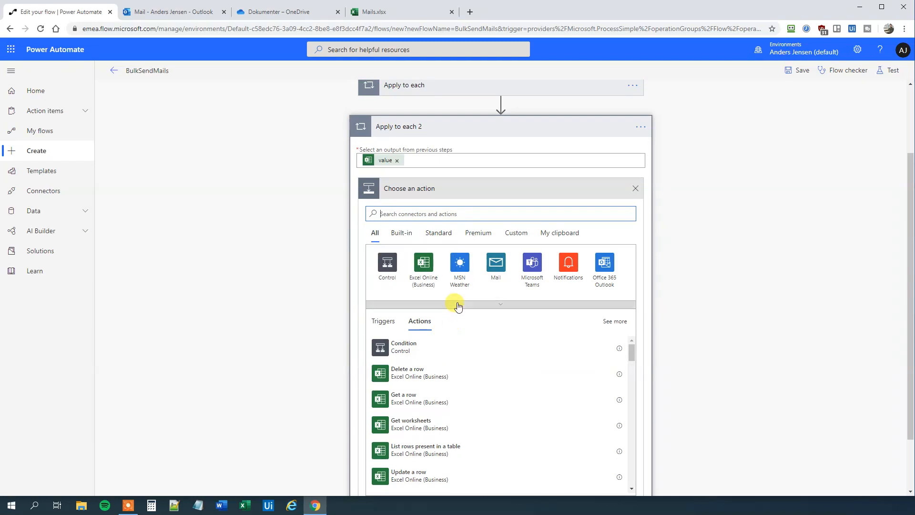
{"action": "left_click", "coordinate": [425, 262]}
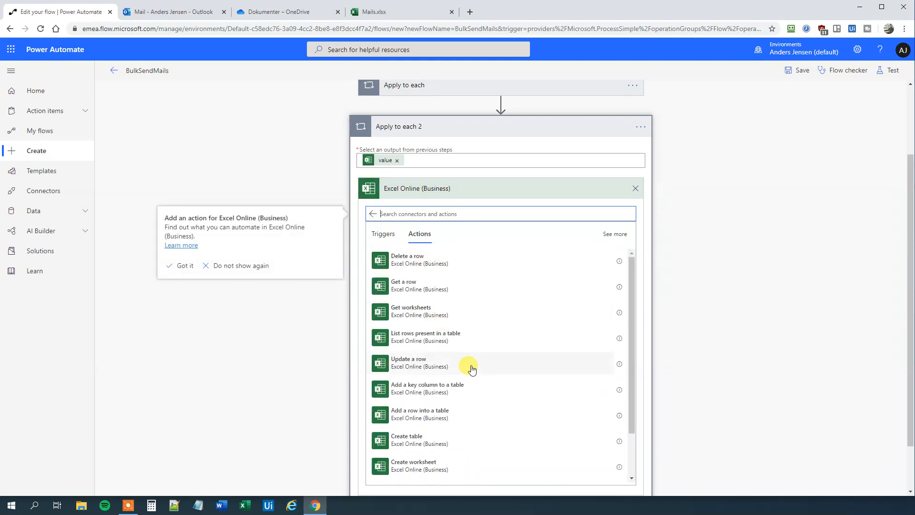
{"action": "scroll", "coordinate": [478, 366], "scroll_direction": "down", "scroll_amount": 1}
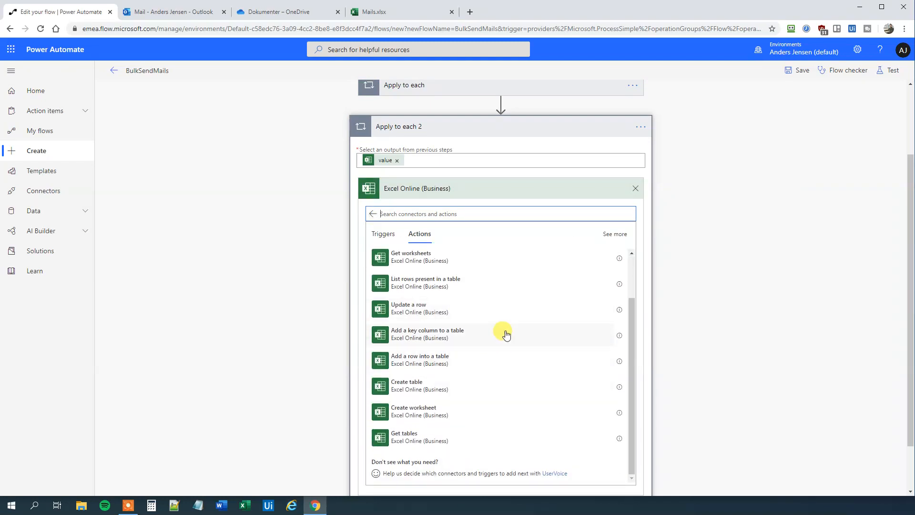
{"action": "scroll", "coordinate": [512, 335], "scroll_direction": "up", "scroll_amount": 1}
{"action": "left_click", "coordinate": [429, 357]}
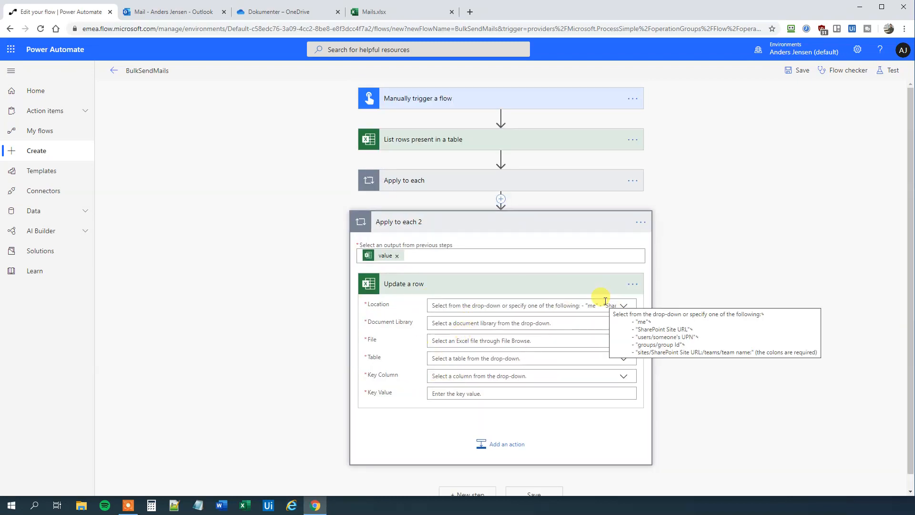
Point the Update a row action to location OneDrive for Business, document library OneDrive, file /Mails.xlsx and table Table1
{"action": "left_click", "coordinate": [625, 305]}
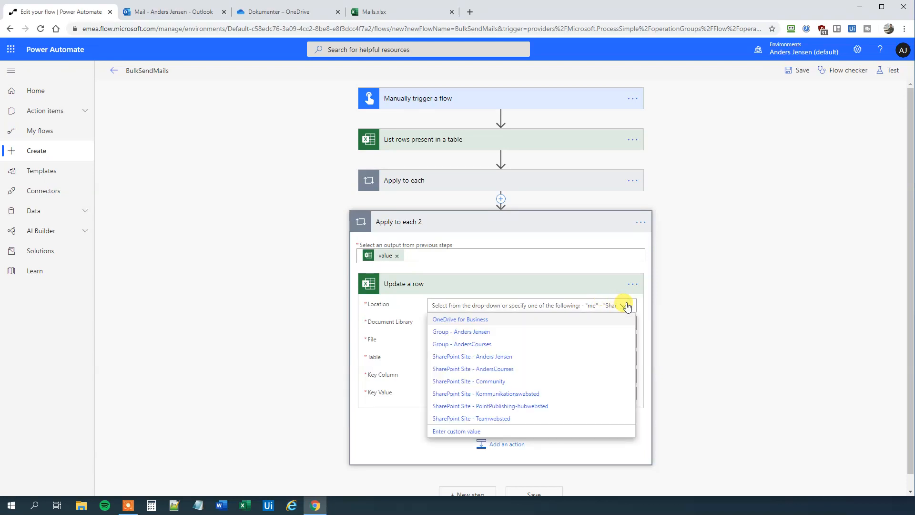
{"action": "left_click", "coordinate": [471, 321]}
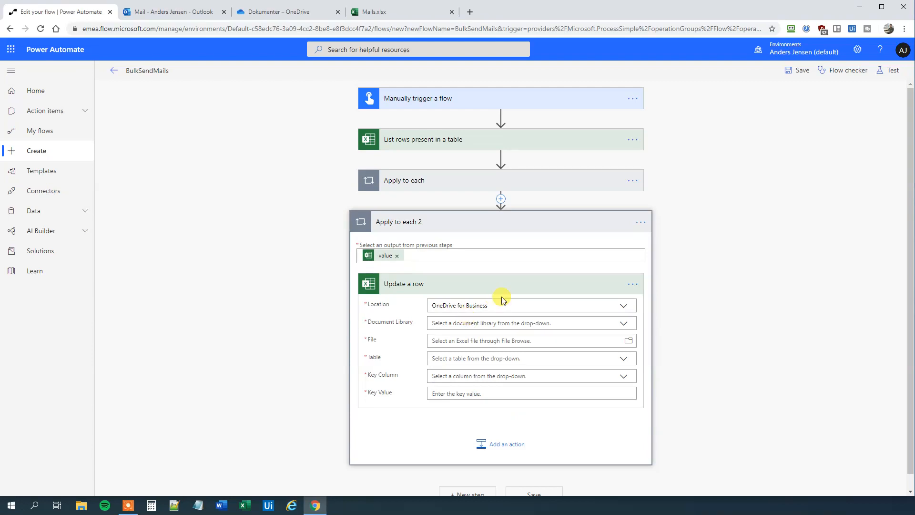
{"action": "left_click", "coordinate": [624, 323]}
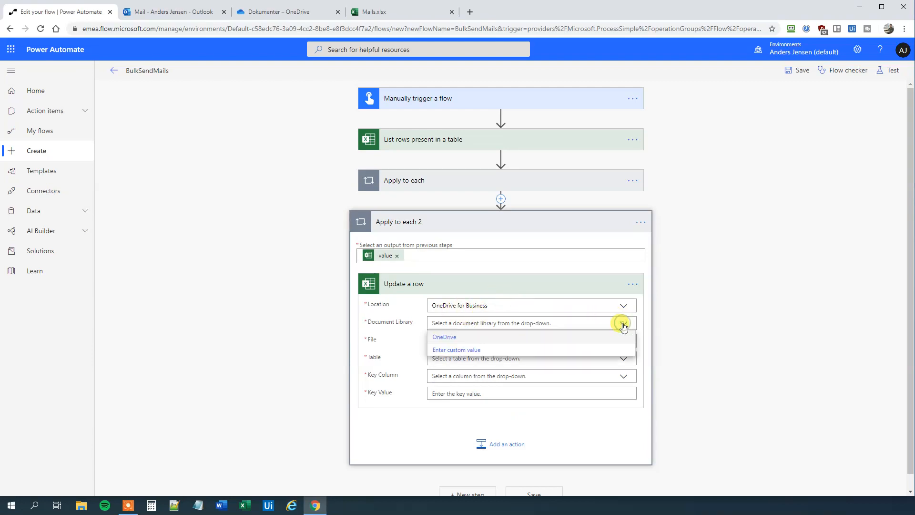
{"action": "left_click", "coordinate": [489, 340]}
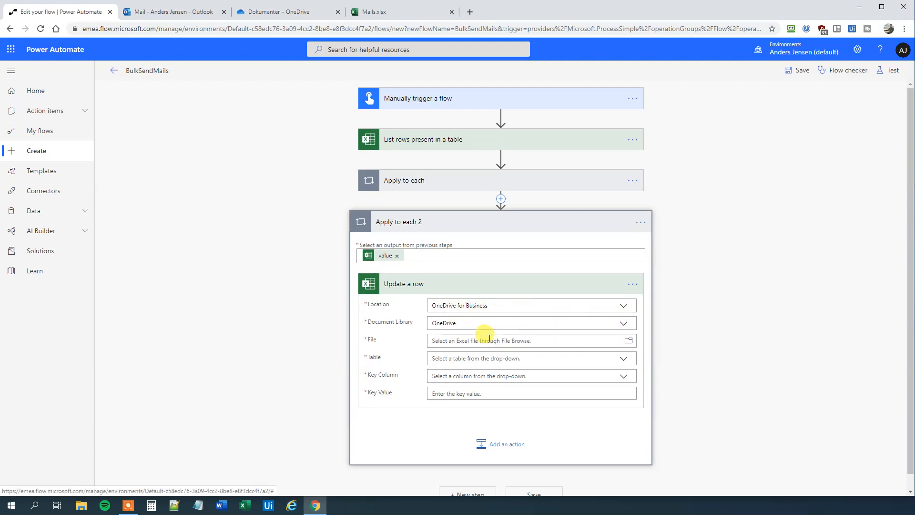
{"action": "left_click", "coordinate": [629, 341]}
{"action": "left_click", "coordinate": [676, 387]}
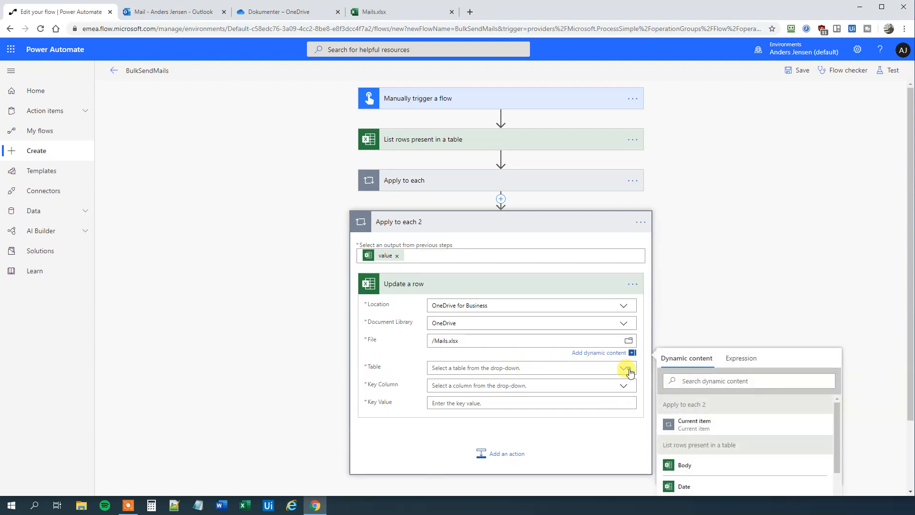
{"action": "left_click", "coordinate": [625, 369]}
{"action": "left_click", "coordinate": [477, 371]}
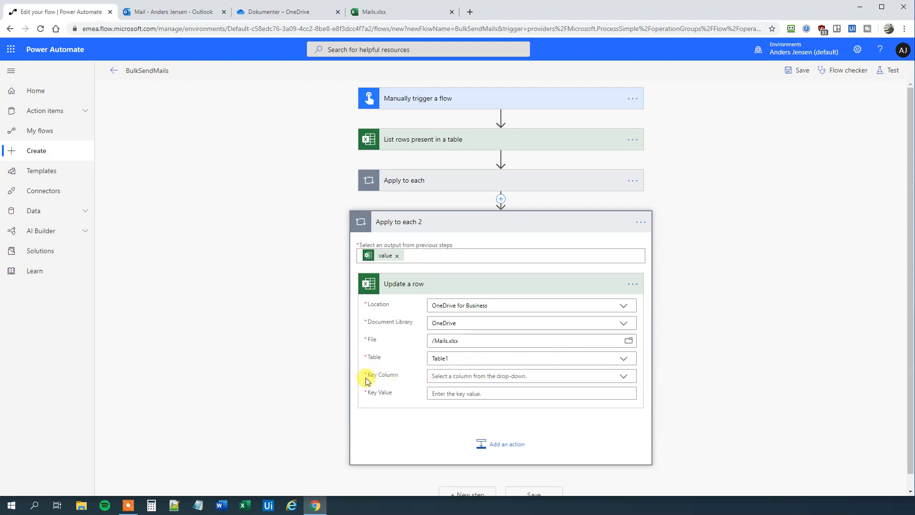
After consulting the table in Mails.xlsx, set the Update a row action's key column to ID and its key value to the listed rows' ID
{"action": "left_click", "coordinate": [382, 14]}
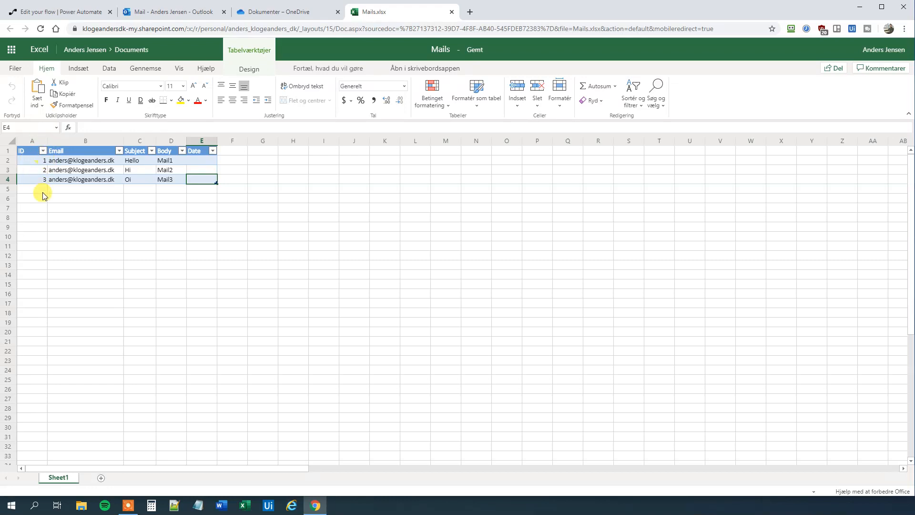
{"action": "left_click", "coordinate": [56, 13]}
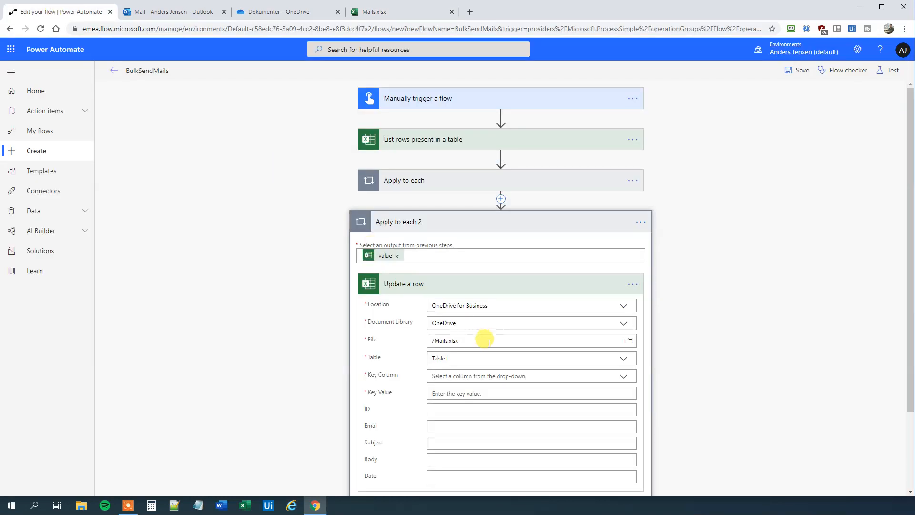
{"action": "scroll", "coordinate": [485, 286], "scroll_direction": "down", "scroll_amount": 1}
{"action": "left_click", "coordinate": [623, 329]}
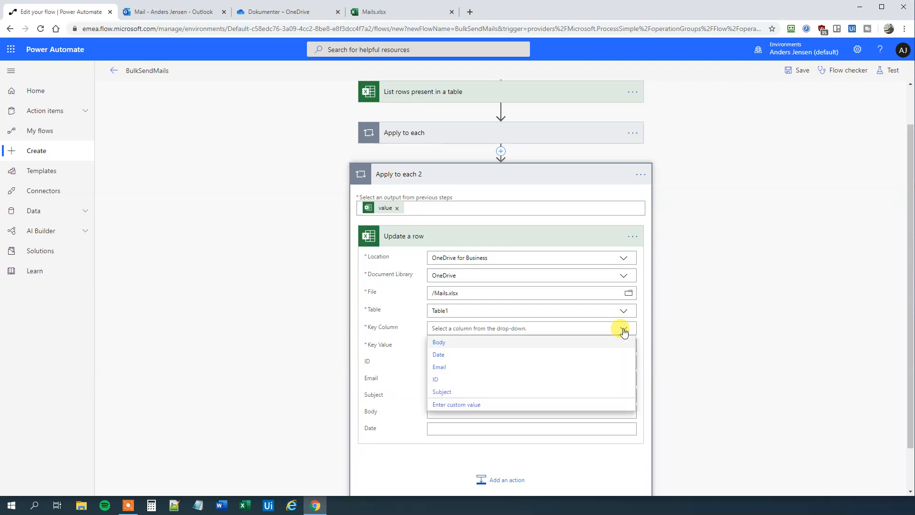
{"action": "left_click", "coordinate": [443, 380]}
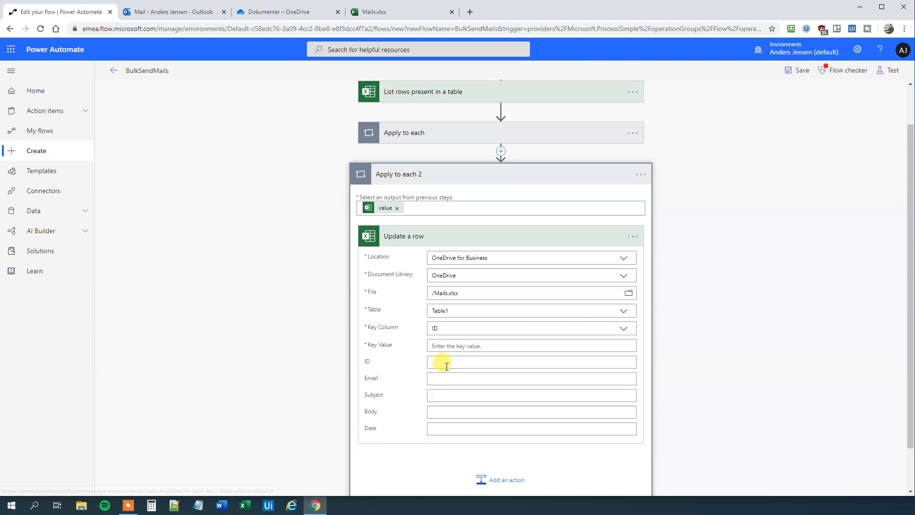
{"action": "left_click", "coordinate": [455, 344]}
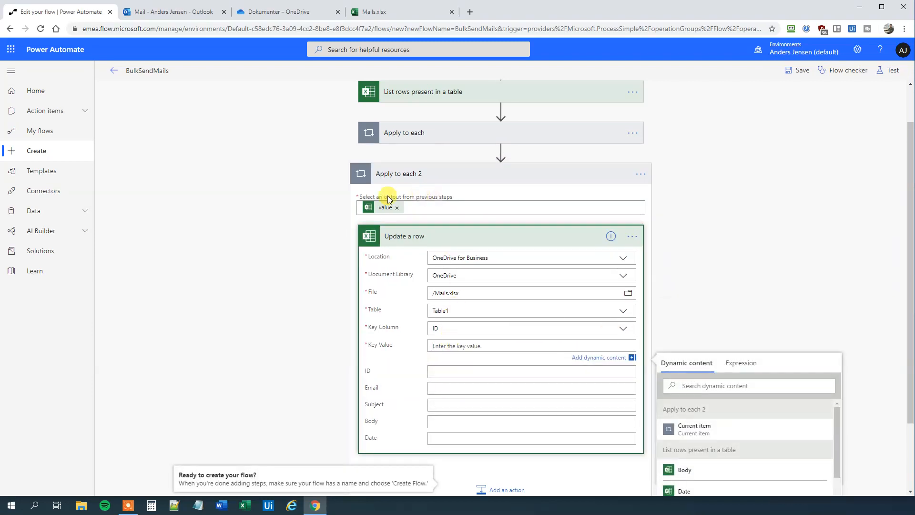
{"action": "scroll", "coordinate": [641, 272], "scroll_direction": "down", "scroll_amount": 1}
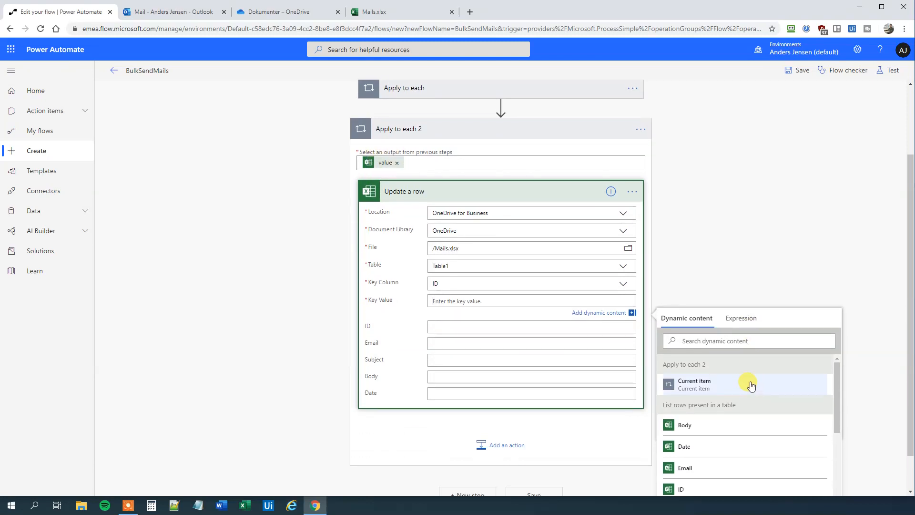
{"action": "scroll", "coordinate": [744, 429], "scroll_direction": "down", "scroll_amount": 2}
{"action": "left_click", "coordinate": [685, 439]}
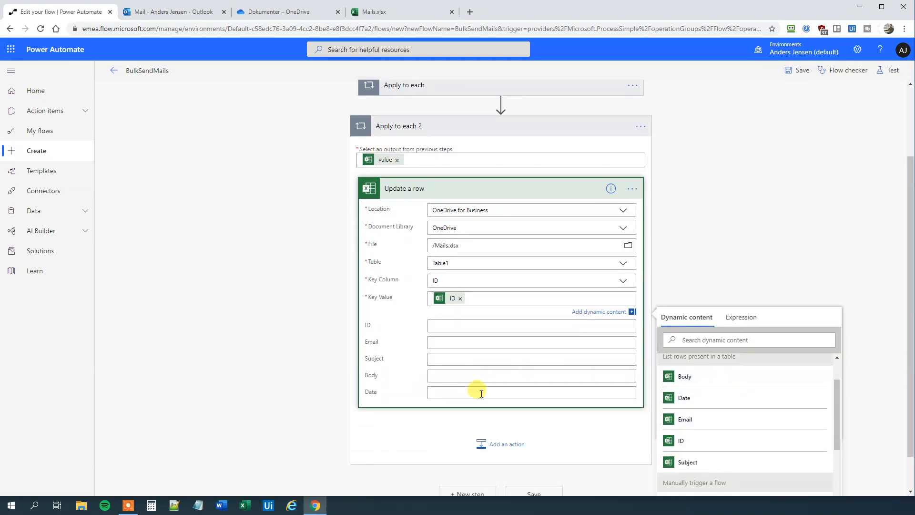
Fill the Date field of the Update a row action with the manual trigger's Timestamp dynamic content
{"action": "left_click", "coordinate": [458, 393]}
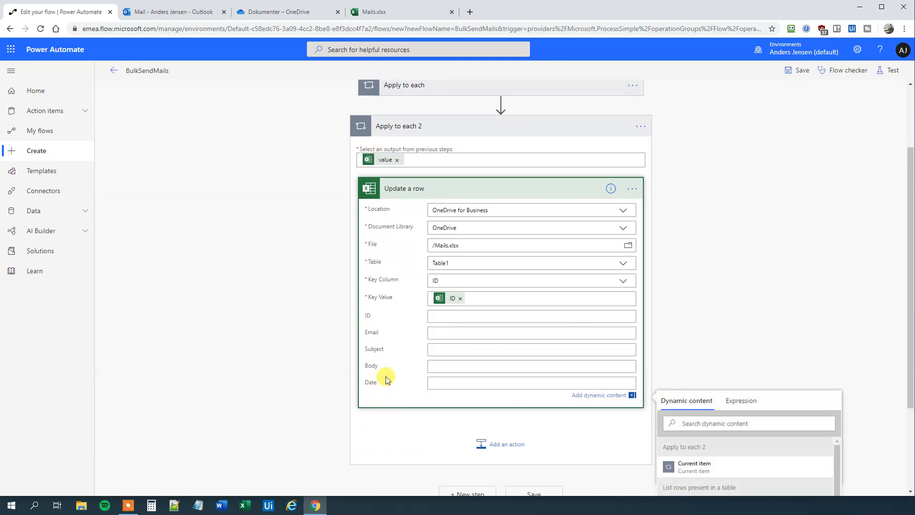
{"action": "scroll", "coordinate": [527, 394], "scroll_direction": "down", "scroll_amount": 3}
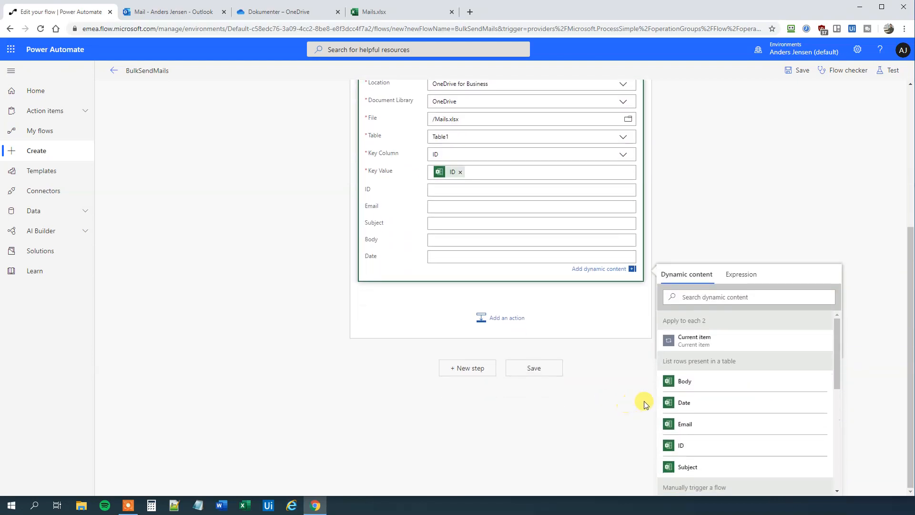
{"action": "scroll", "coordinate": [713, 343], "scroll_direction": "down", "scroll_amount": 5}
{"action": "scroll", "coordinate": [716, 402], "scroll_direction": "down", "scroll_amount": 3}
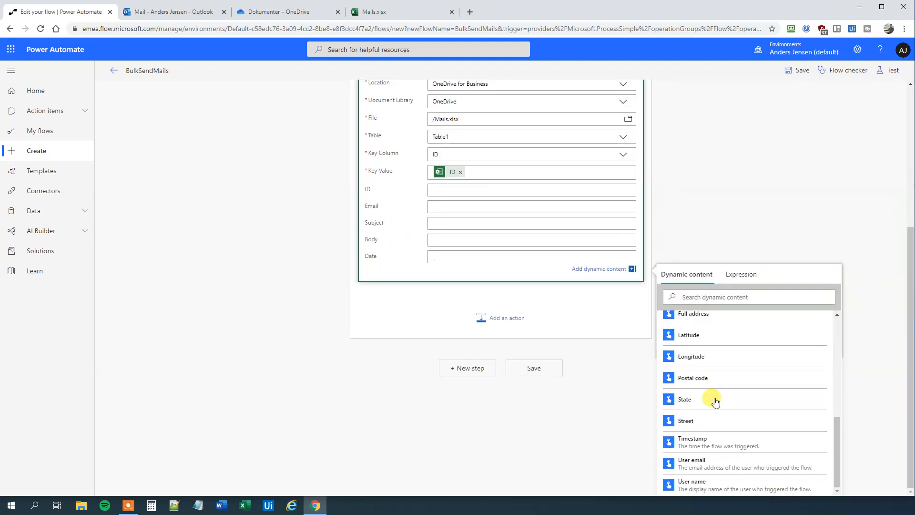
{"action": "left_click", "coordinate": [696, 441]}
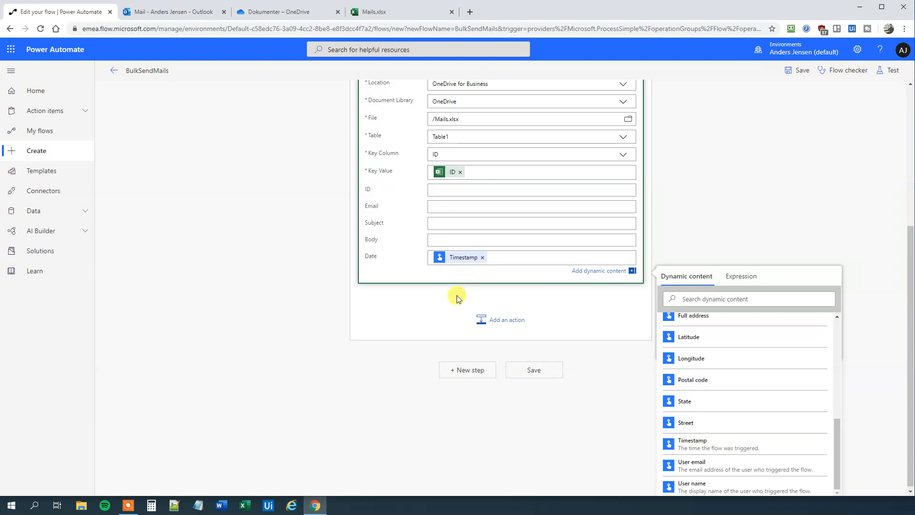
{"action": "left_click", "coordinate": [337, 327]}
{"action": "scroll", "coordinate": [329, 266], "scroll_direction": "up", "scroll_amount": 5}
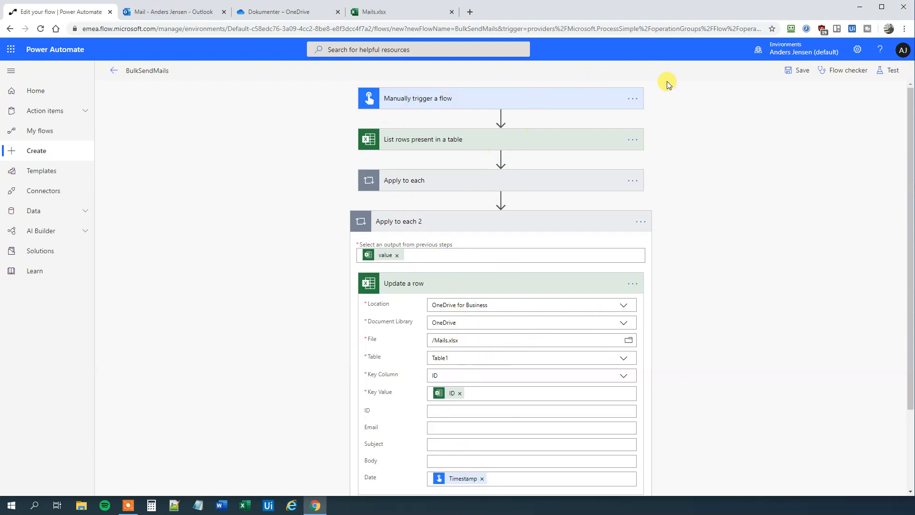
Look over the Date column in Mails.xlsx, return to the flow, and save and test-run it manually
{"action": "left_click", "coordinate": [377, 11]}
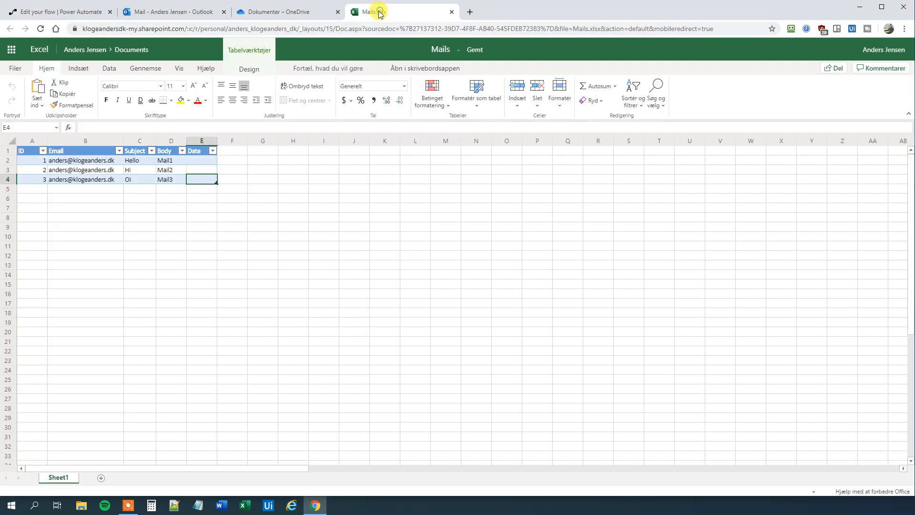
{"action": "left_click", "coordinate": [19, 12]}
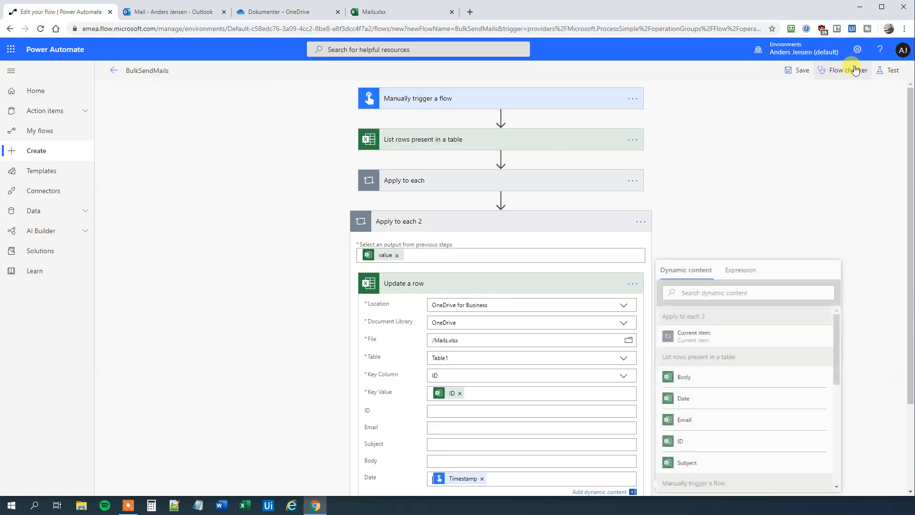
{"action": "left_click", "coordinate": [890, 67]}
{"action": "left_click", "coordinate": [784, 137]}
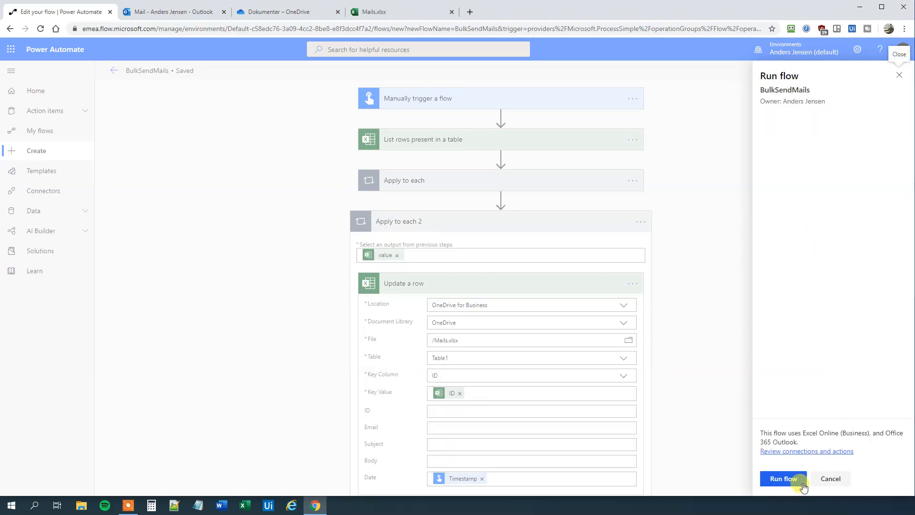
{"action": "left_click", "coordinate": [802, 484]}
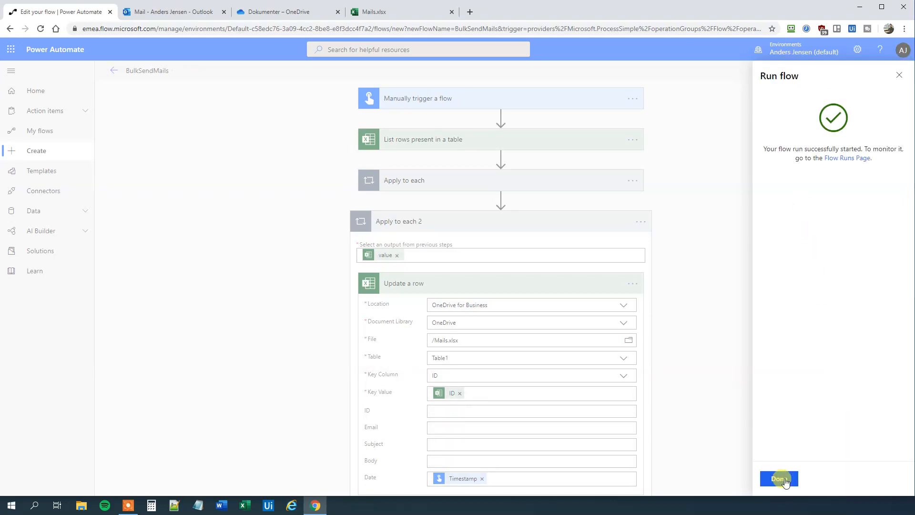
{"action": "left_click", "coordinate": [780, 478]}
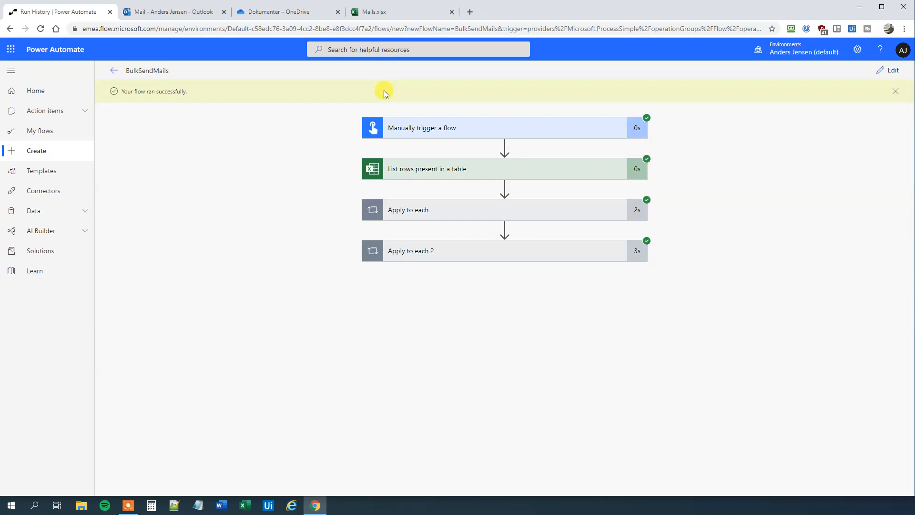
Check the Outlook inbox for the sent mails and the Date column in Mails.xlsx, and reopen the workbook from OneDrive
{"action": "left_click", "coordinate": [174, 13]}
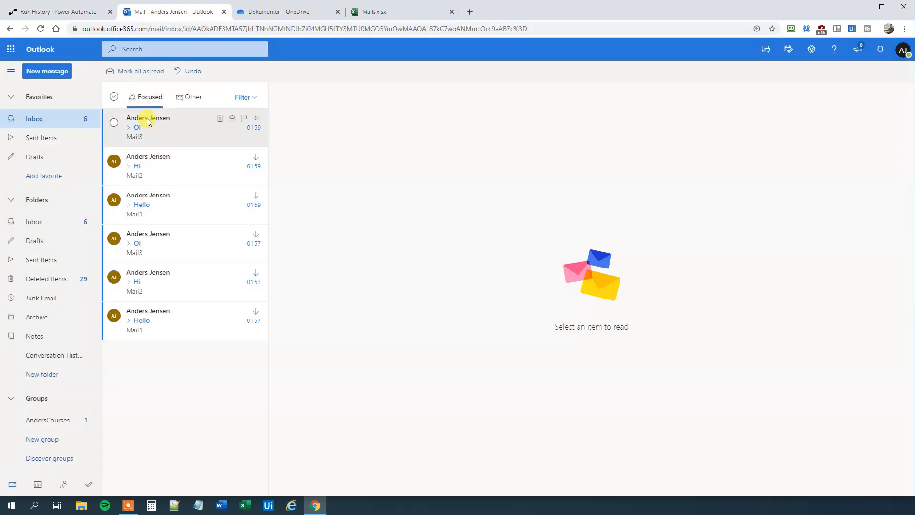
{"action": "left_click", "coordinate": [382, 17]}
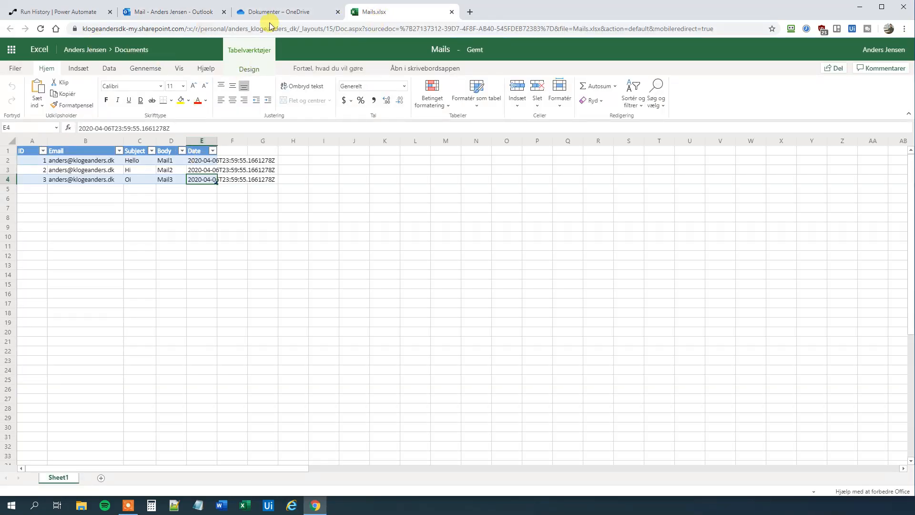
{"action": "left_click", "coordinate": [451, 12]}
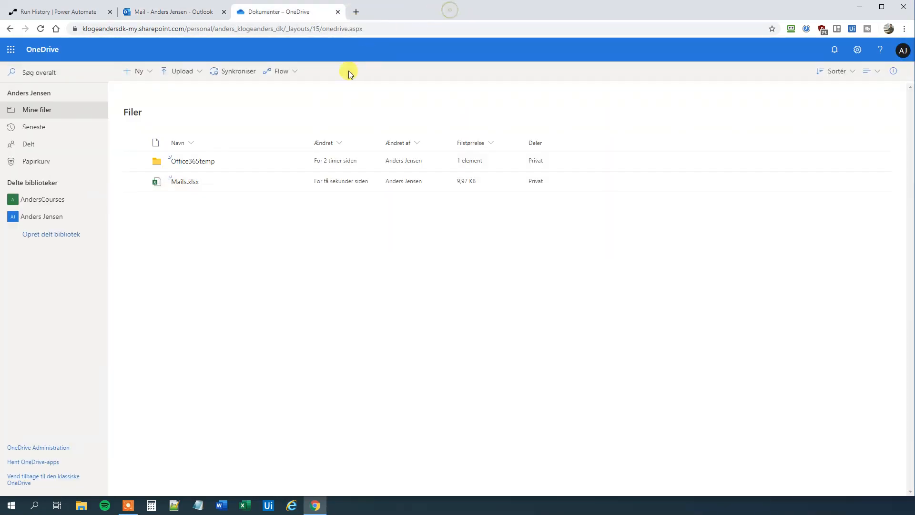
{"action": "left_click", "coordinate": [182, 185]}
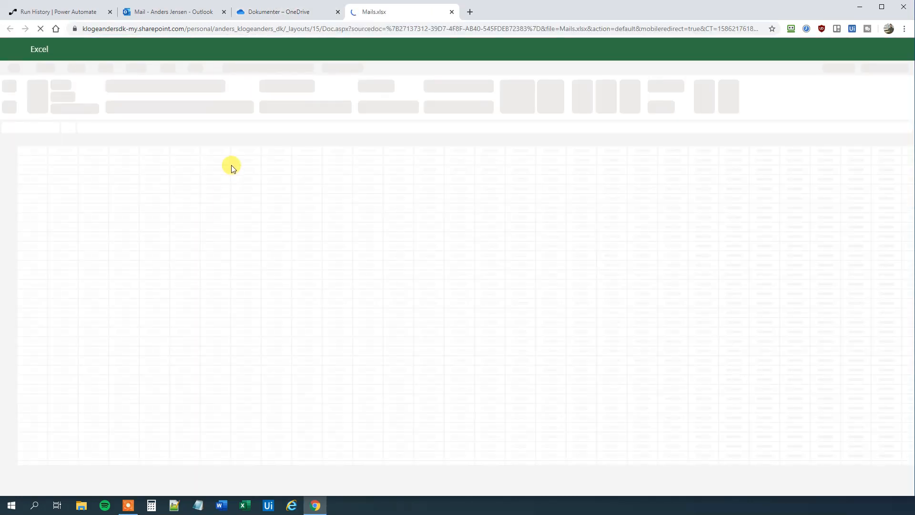